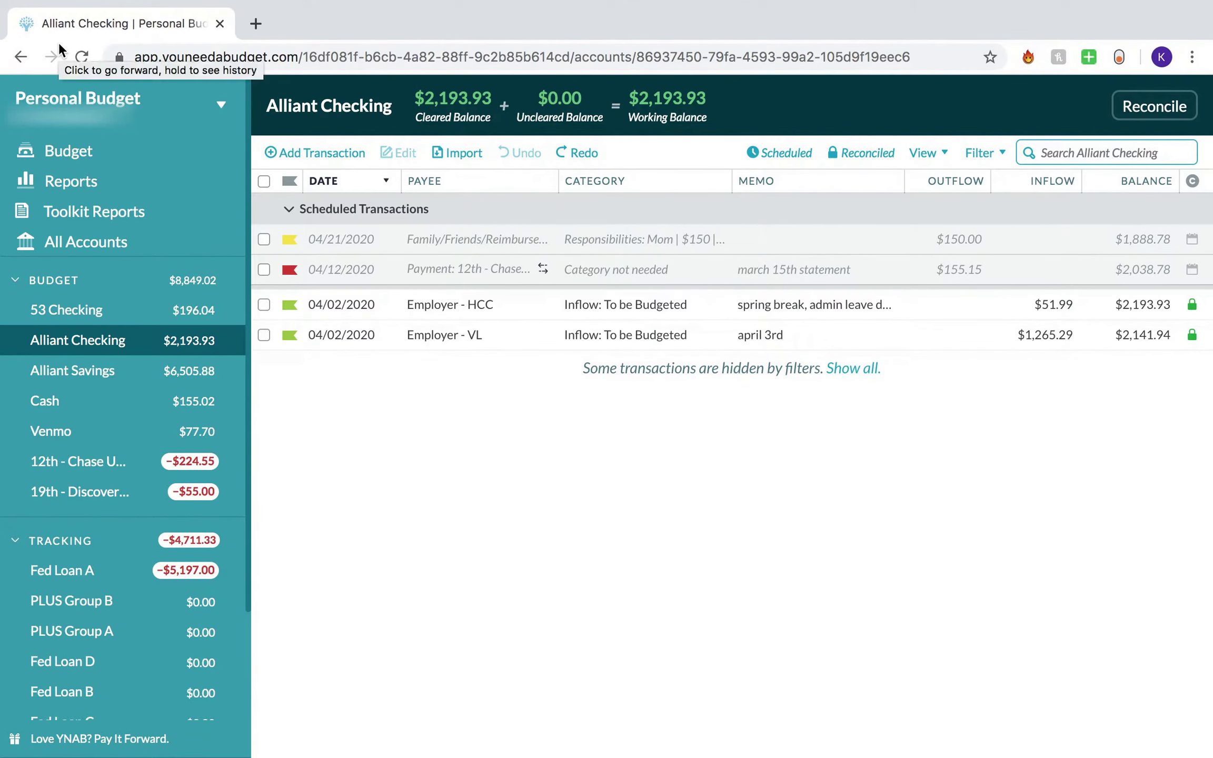
Start an Alliant Checking transaction dated 04/09/2020 from new payee Employer - HK, categorized Inflow: To be Budgeted.
{"action": "left_click", "coordinate": [344, 159]}
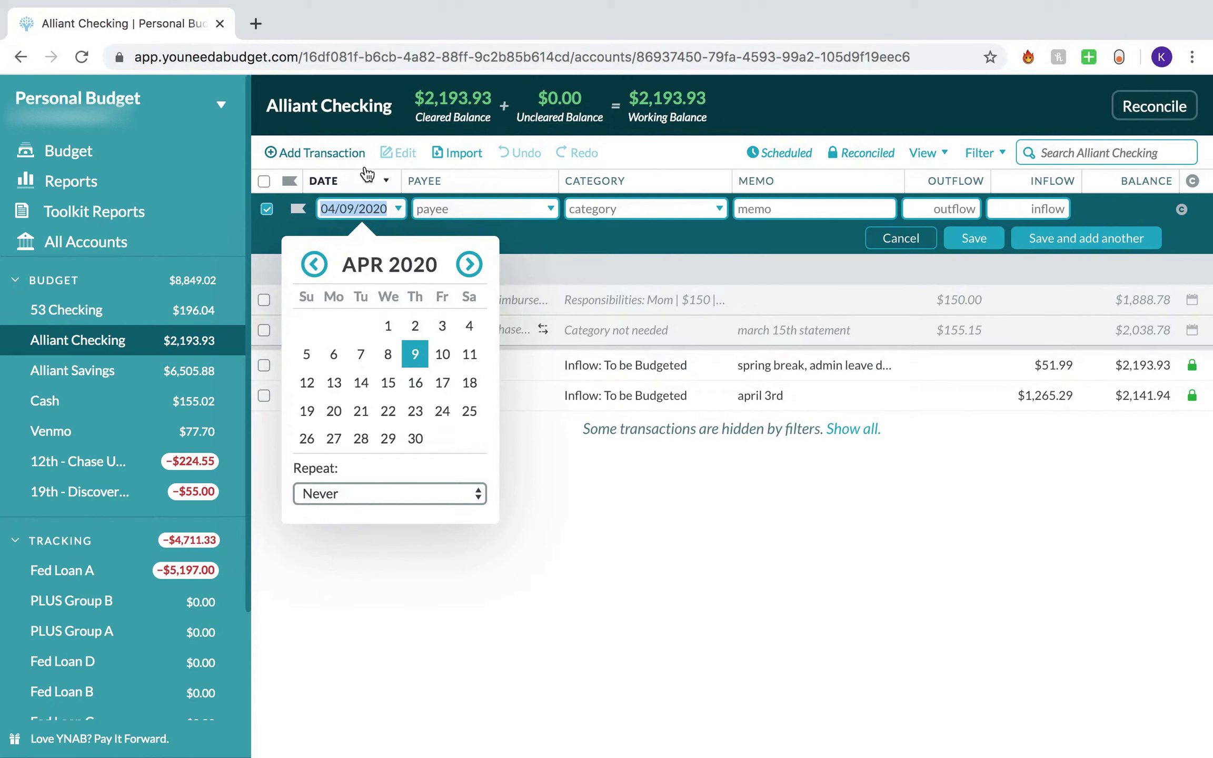
{"action": "left_click", "coordinate": [417, 354]}
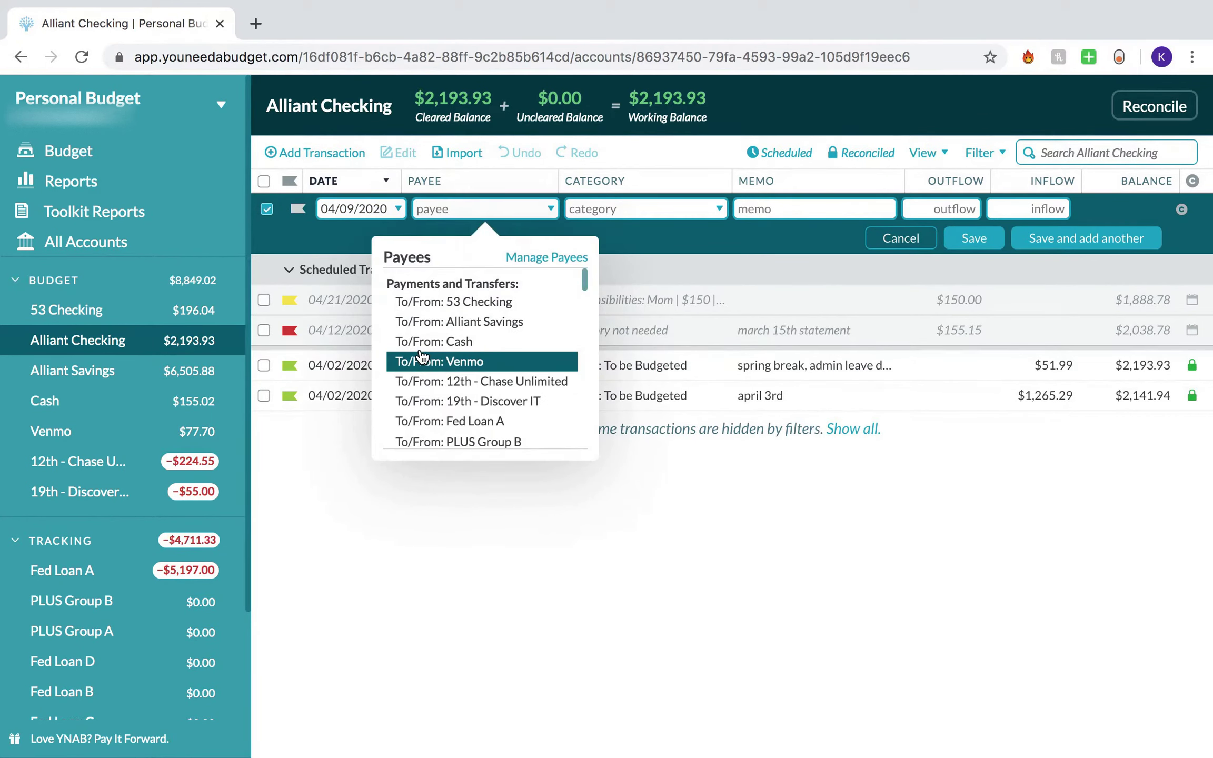
{"action": "type", "text": "Employer"}
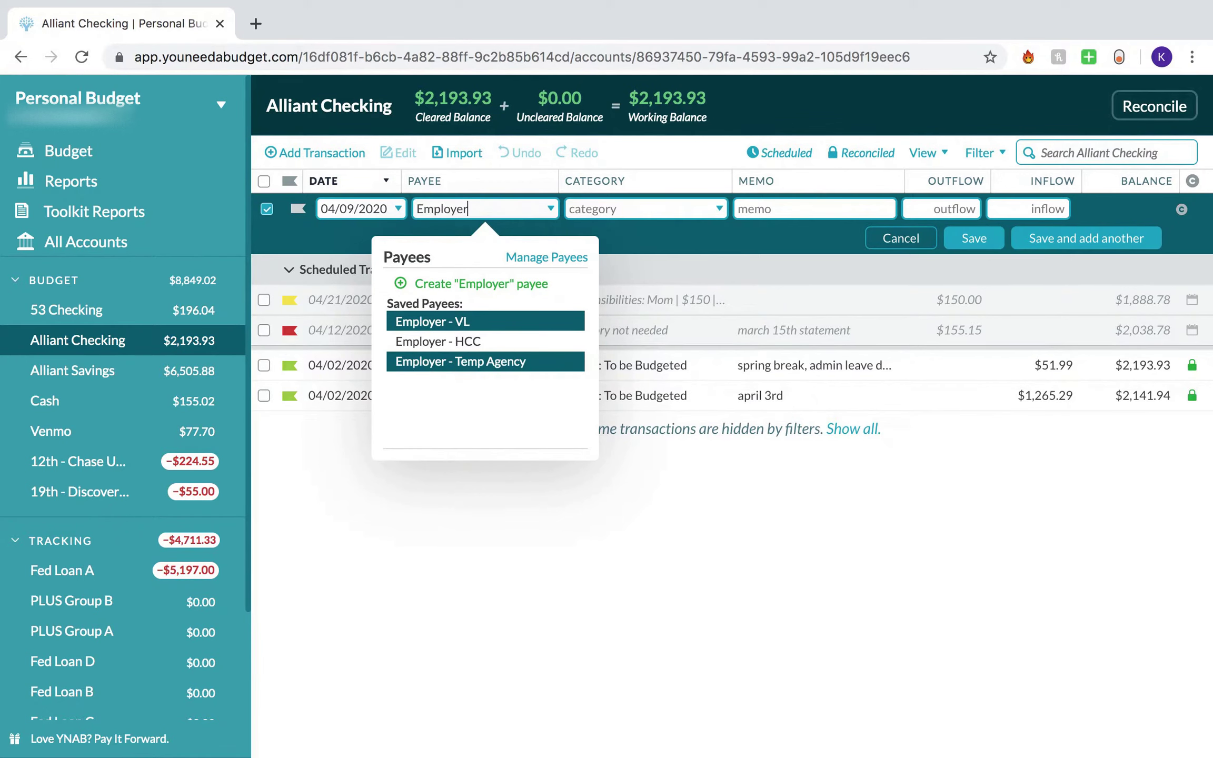
{"action": "type", "text": " - HK"}
{"action": "left_click", "coordinate": [503, 284]}
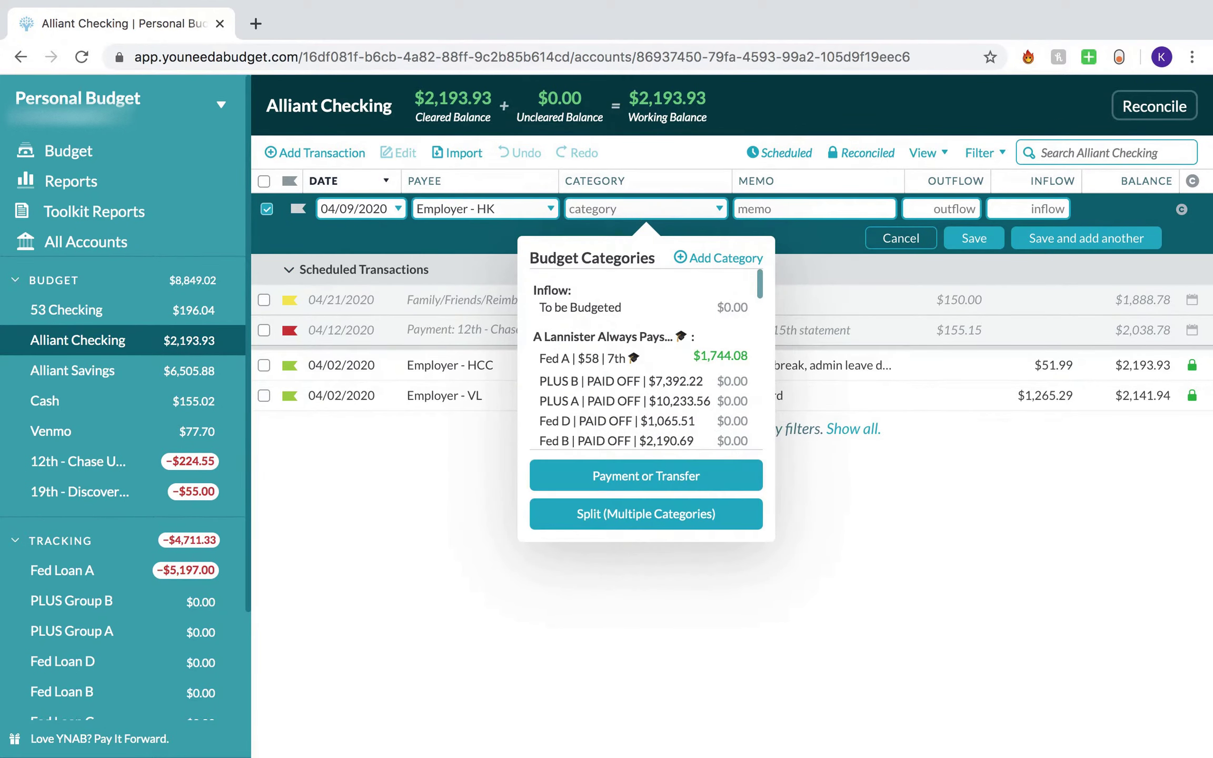
{"action": "key", "text": "Tab"}
{"action": "left_click", "coordinate": [602, 209]}
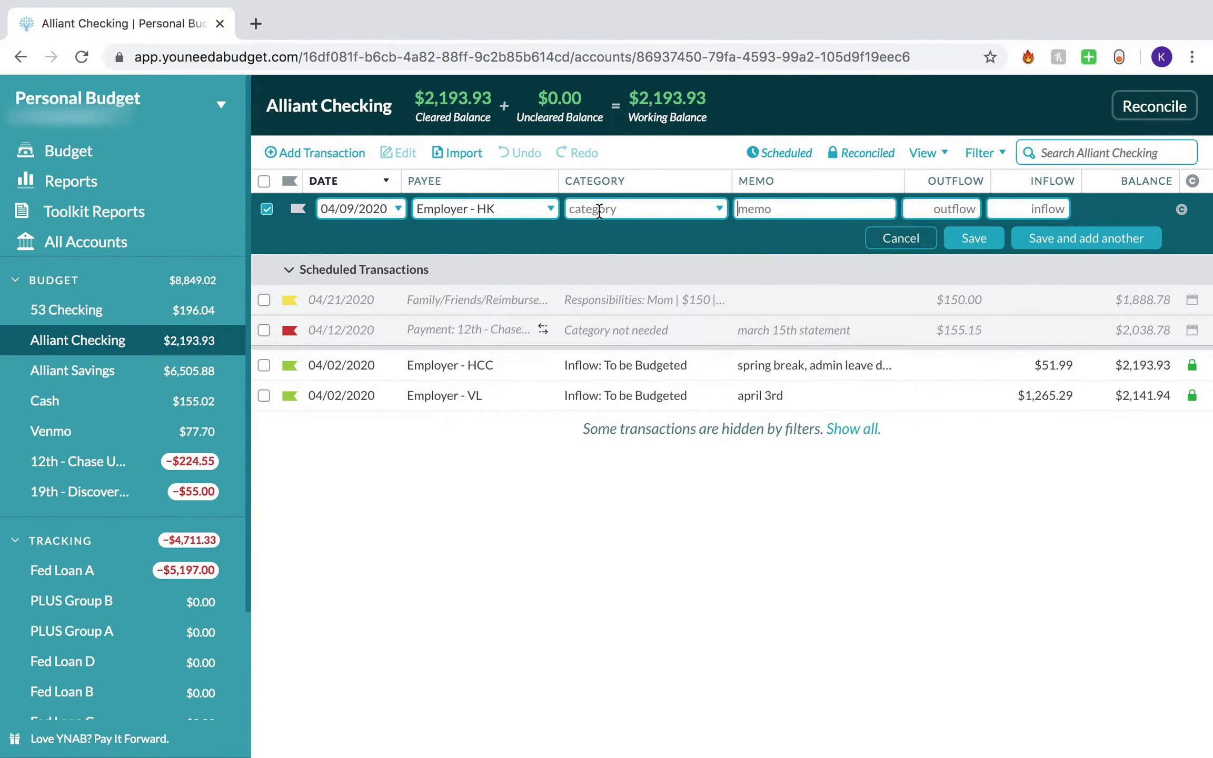
{"action": "left_click", "coordinate": [631, 308]}
Enter memo 'first paycheck from new HK' and a $1,448.27 inflow, then save the transaction.
{"action": "type", "text": "first pay"}
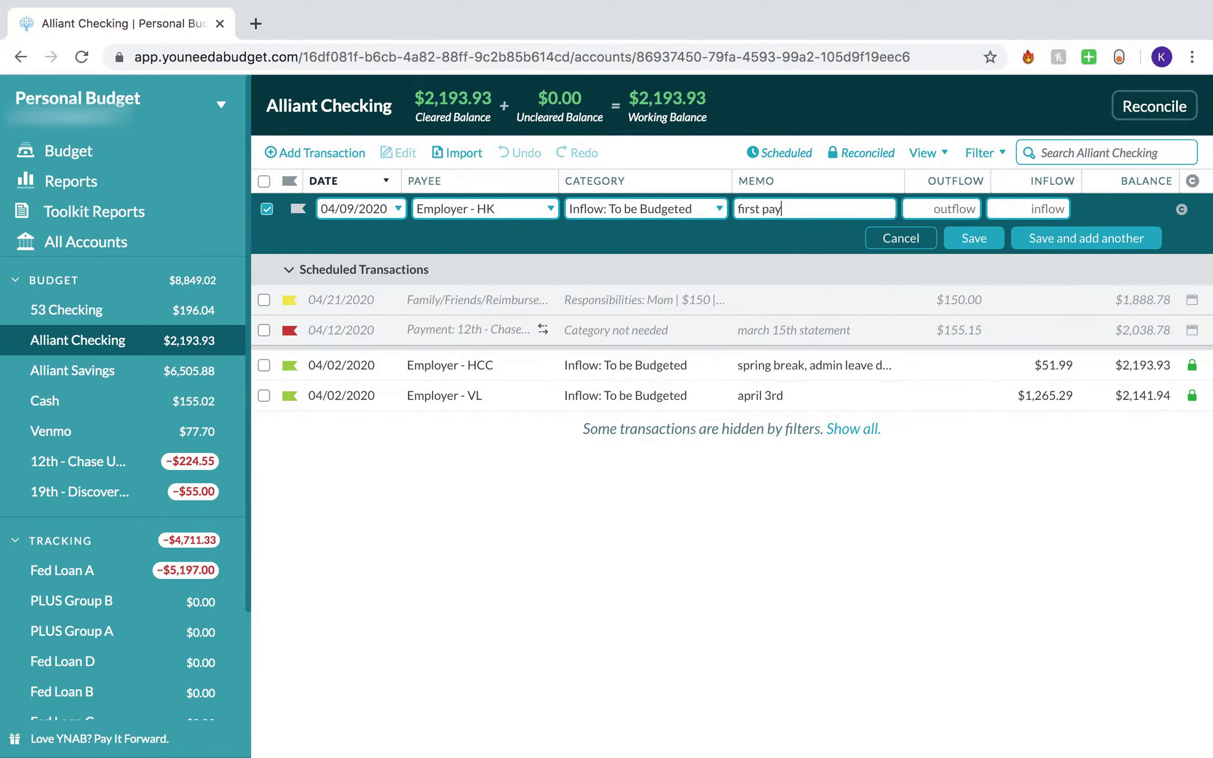
{"action": "type", "text": "check from new job"}
{"action": "key", "text": "BackSpace"}
{"action": "key", "text": "BackSpace"}
{"action": "key", "text": "BackSpace"}
{"action": "type", "text": "HK"}
{"action": "left_click", "coordinate": [1030, 208]}
{"action": "type", "text": "1,448"}
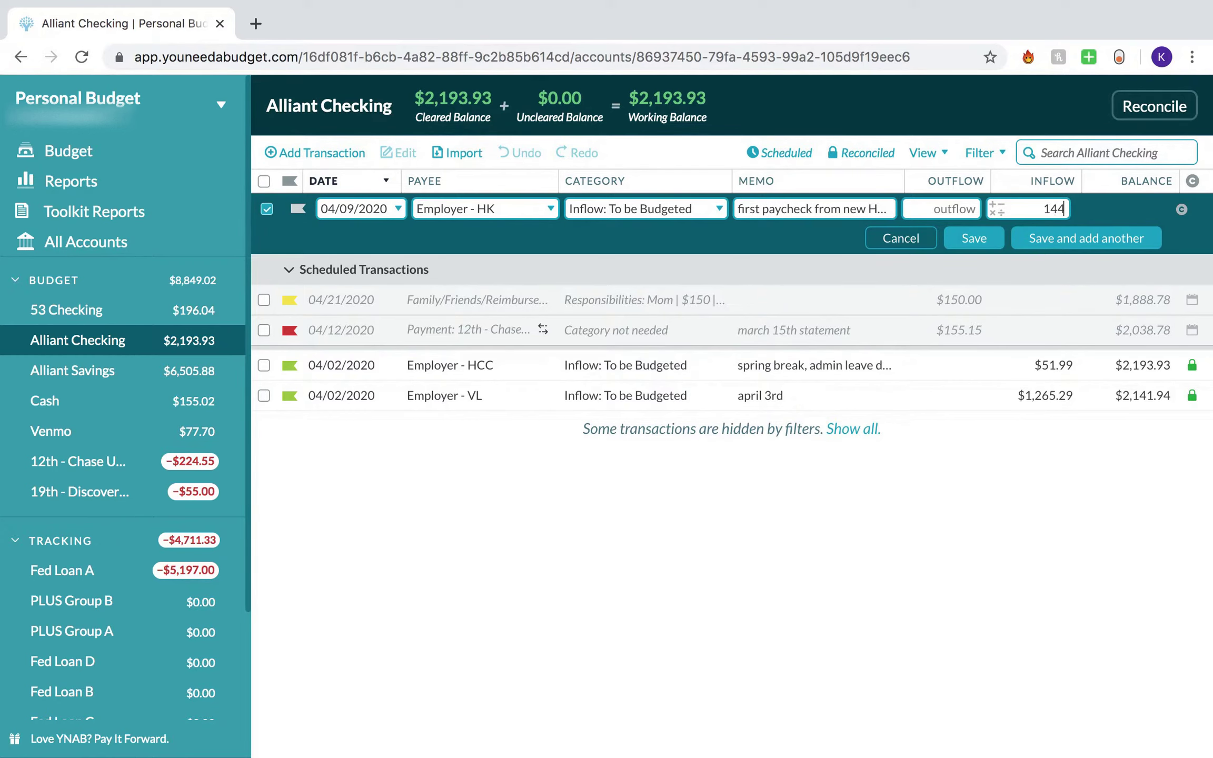
{"action": "type", "text": ".27"}
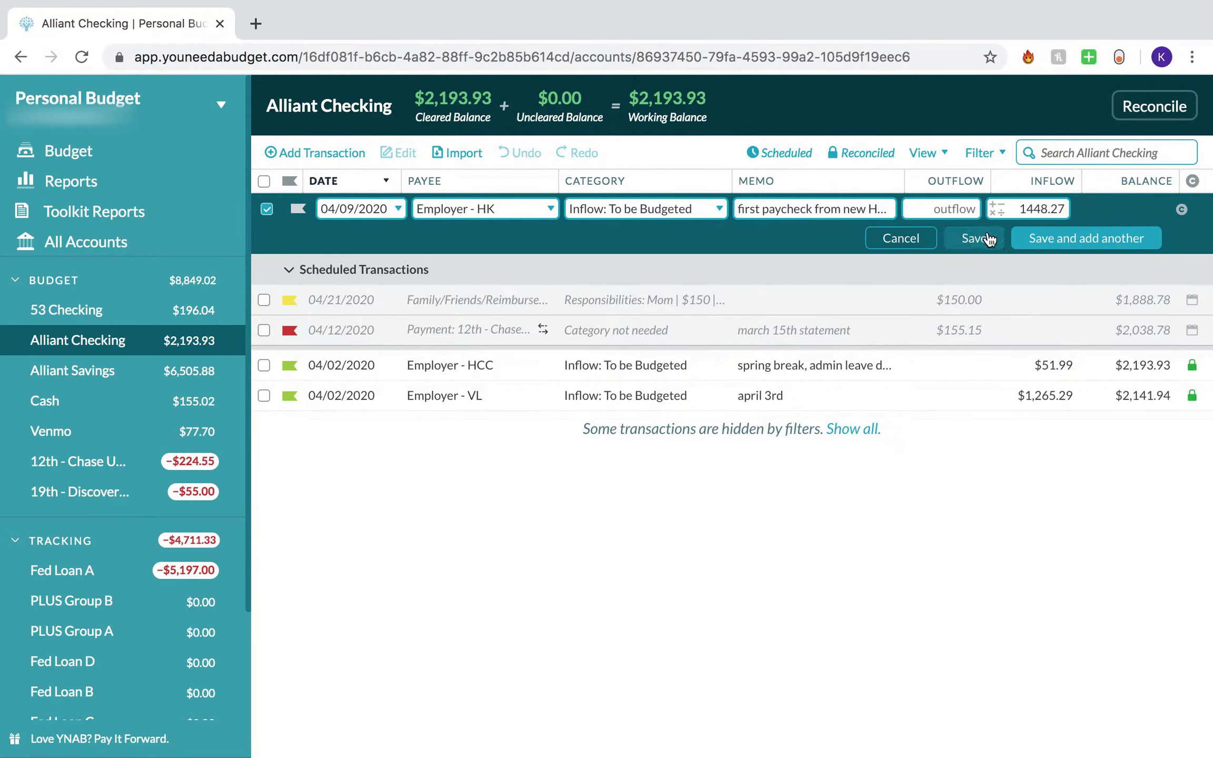
{"action": "left_click", "coordinate": [985, 241]}
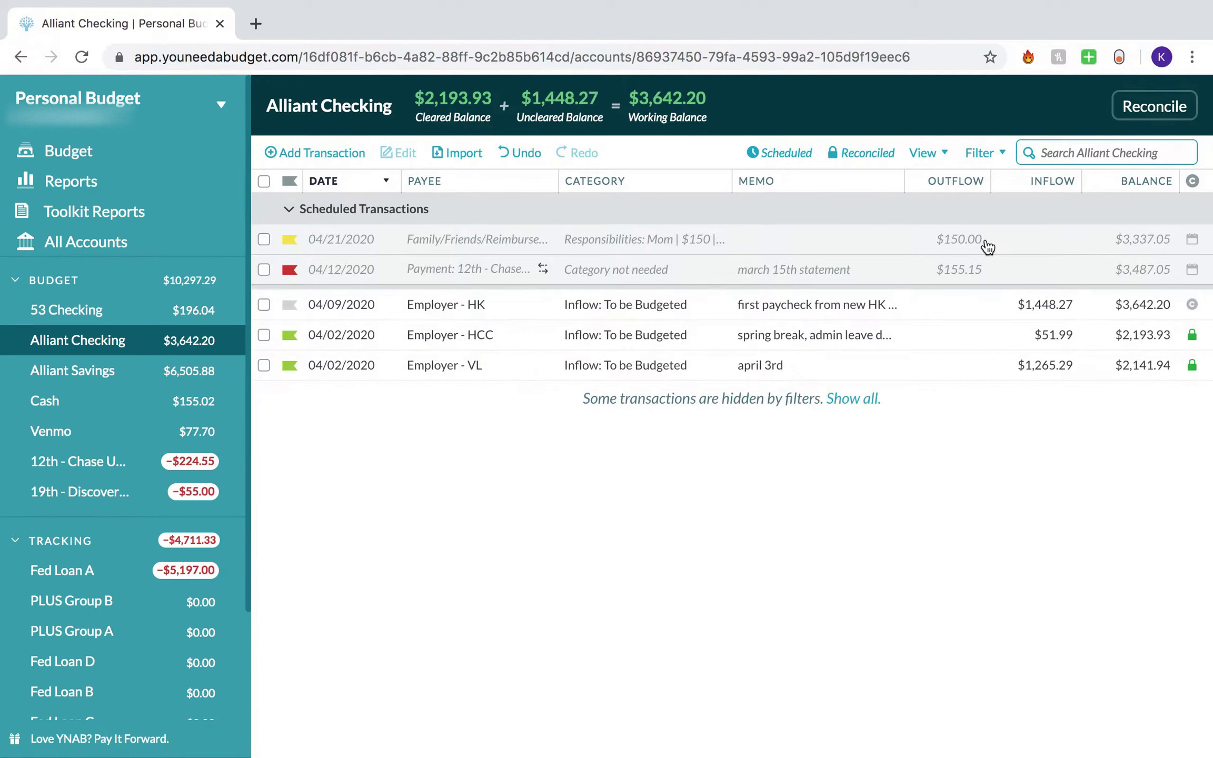
Give the Employer - HK paycheck the green Employer Income flag.
{"action": "left_click", "coordinate": [289, 305]}
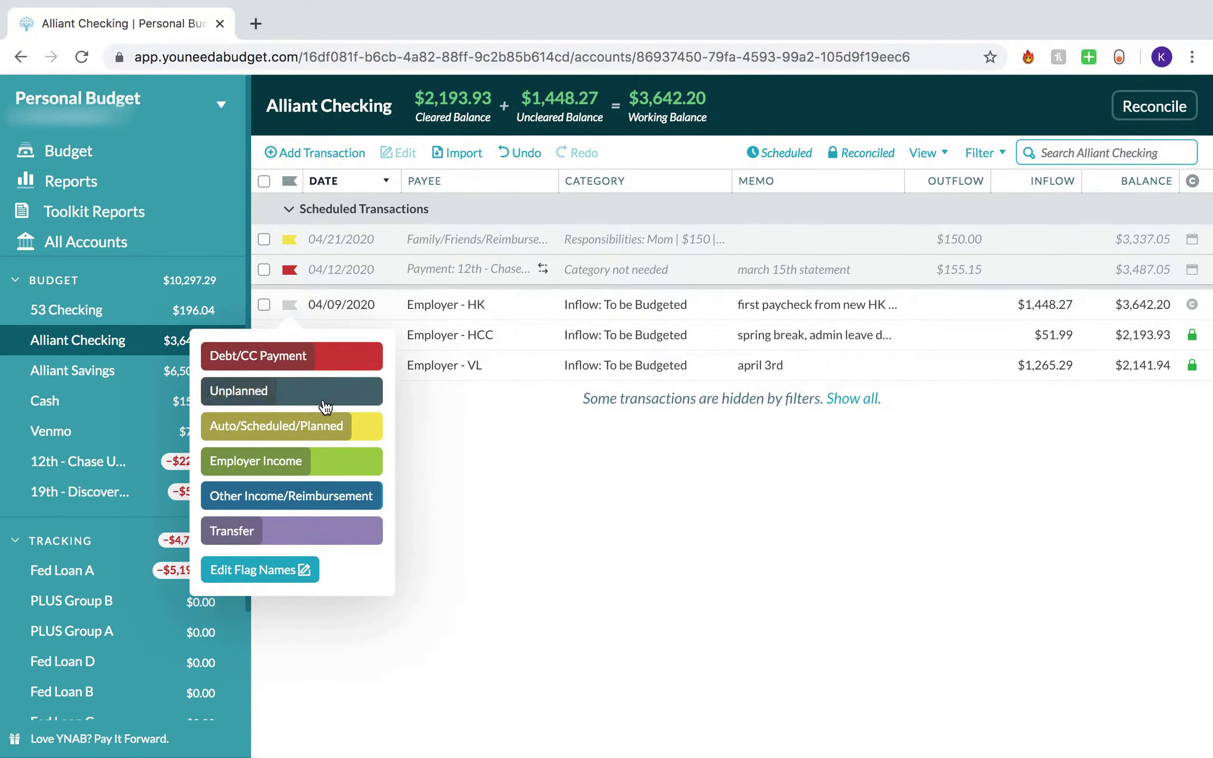
{"action": "left_click", "coordinate": [339, 456]}
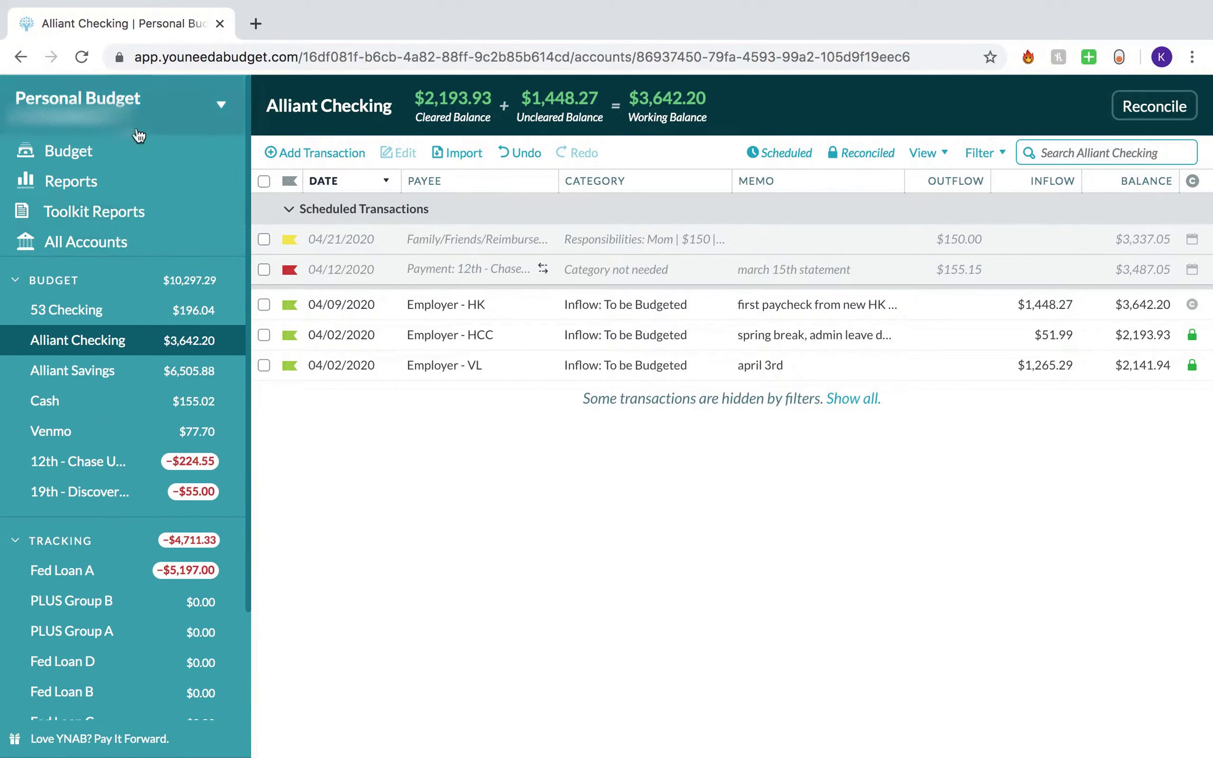
Switch to the Budget view to see April 2020 with $1,448.27 To be Budgeted.
{"action": "left_click", "coordinate": [147, 152]}
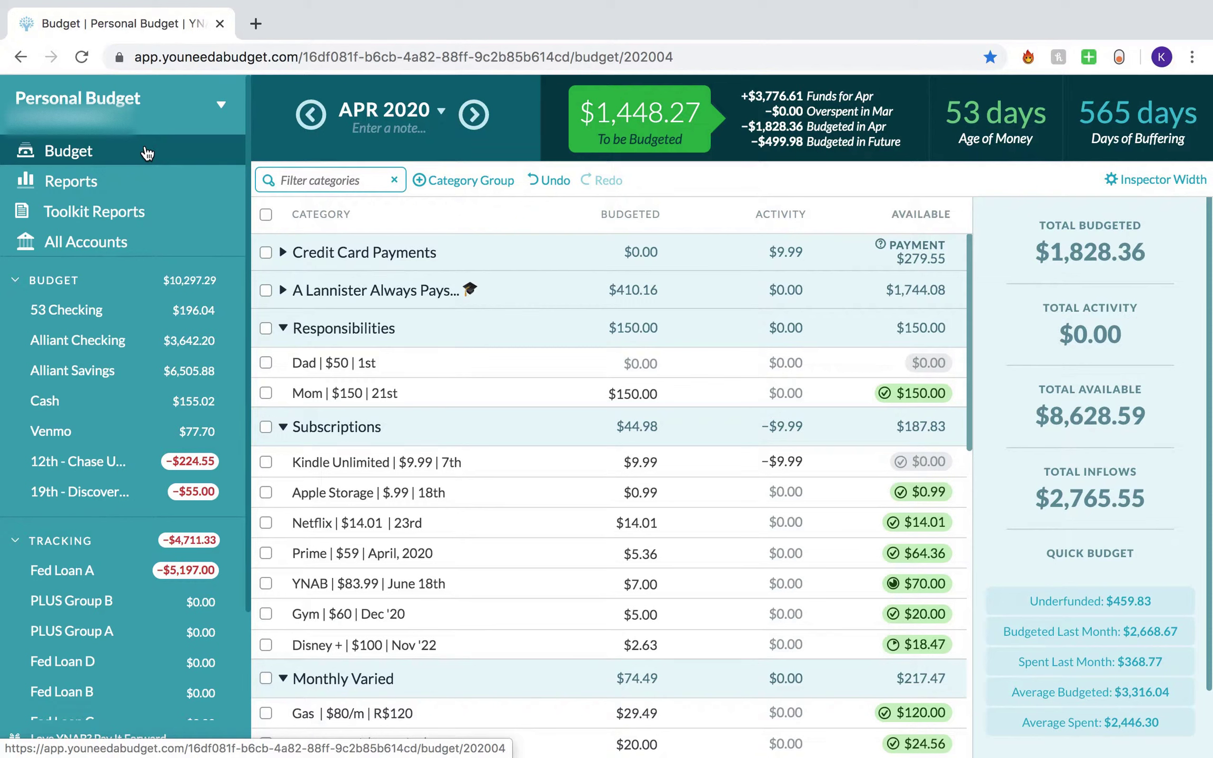
In May 2020, raise Mom's budgeted amount from $150.00 to $400.00 by adding 250.
{"action": "left_click", "coordinate": [481, 132]}
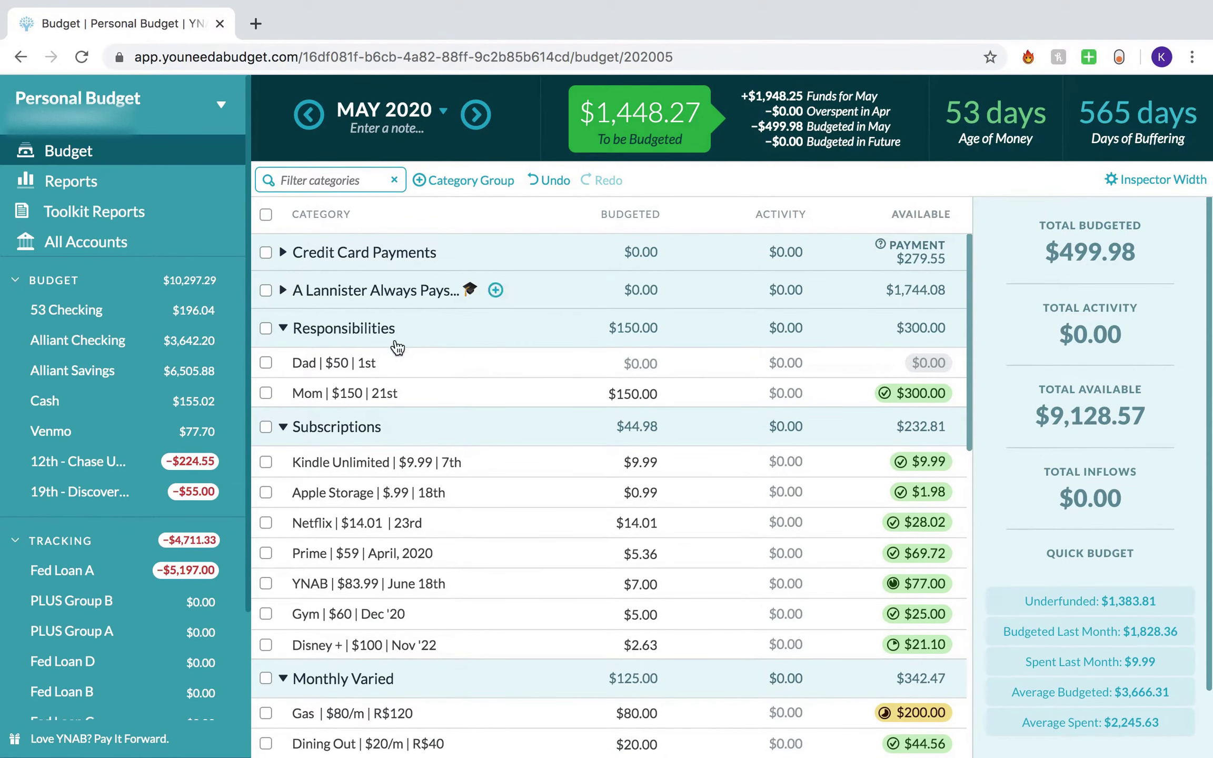
{"action": "scroll", "coordinate": [414, 348], "scroll_direction": "down", "scroll_amount": 2}
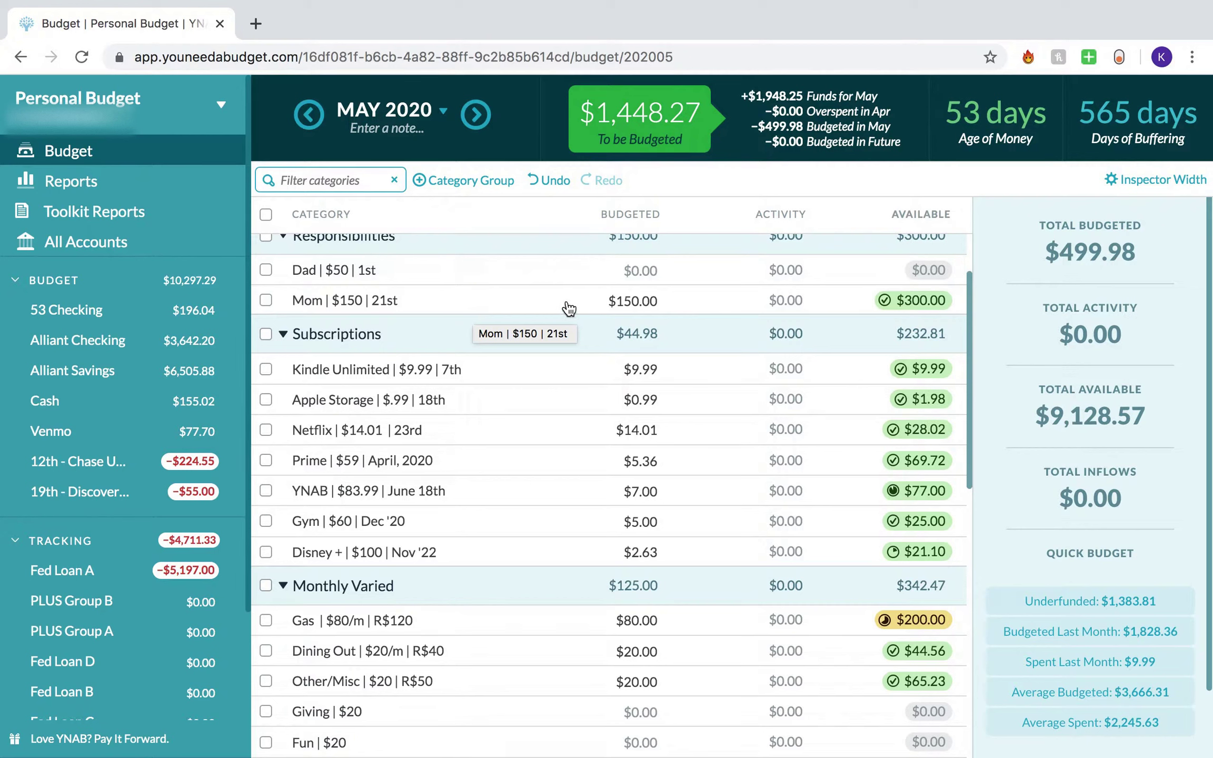
{"action": "left_click", "coordinate": [656, 301]}
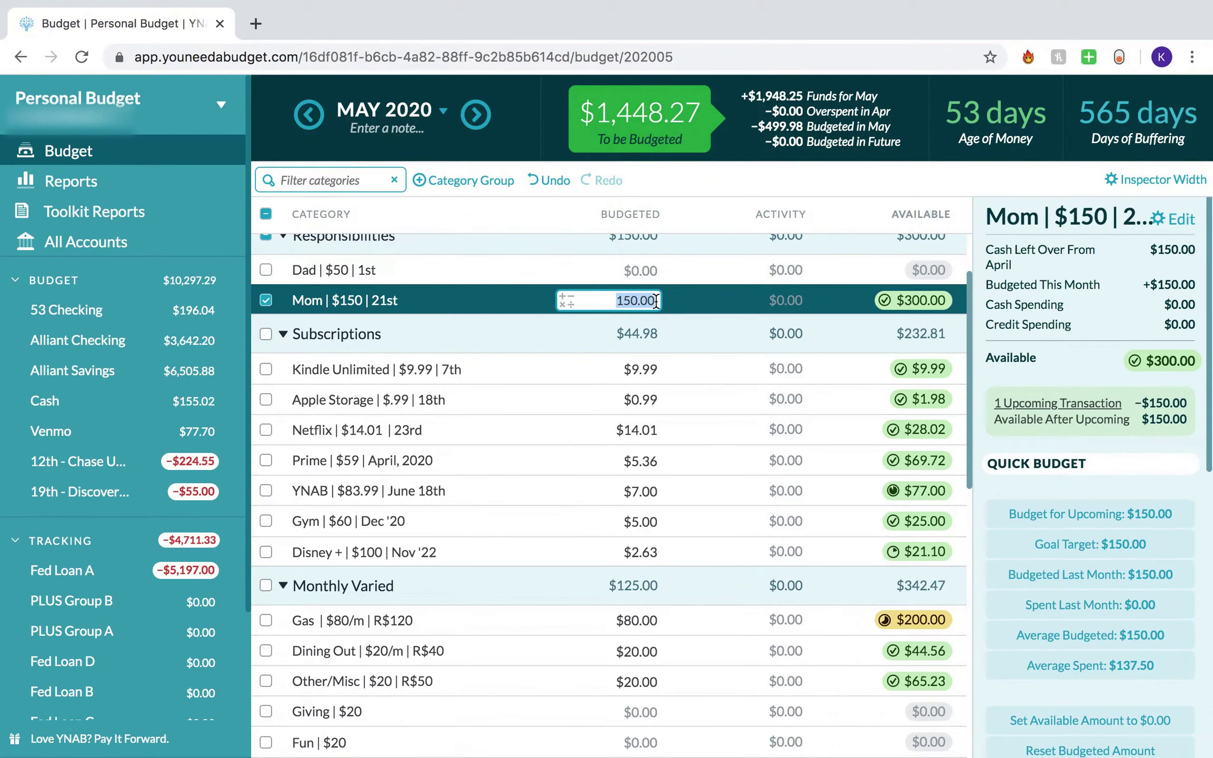
{"action": "key", "text": "Right"}
{"action": "type", "text": "+250"}
{"action": "key", "text": "Return"}
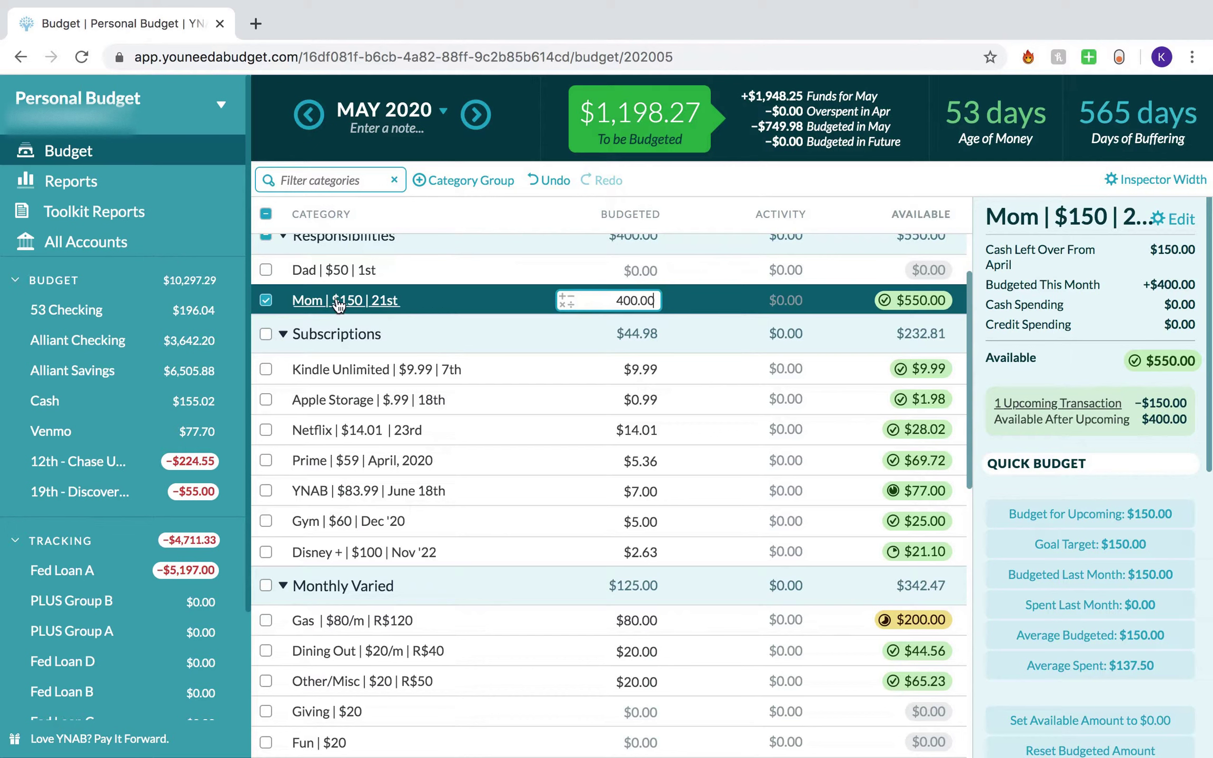
{"action": "left_click", "coordinate": [269, 298]}
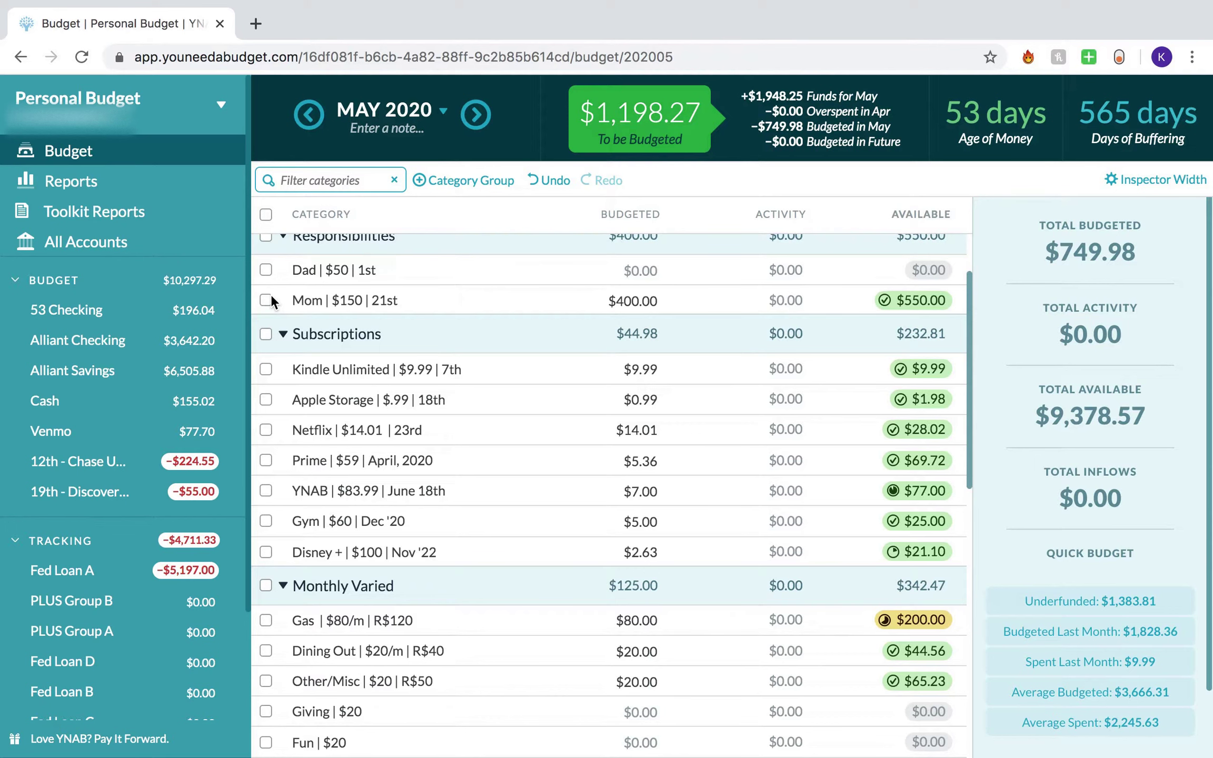
Budget $20.00 to the Giving category under Monthly Varied for May.
{"action": "scroll", "coordinate": [507, 401], "scroll_direction": "down", "scroll_amount": 2}
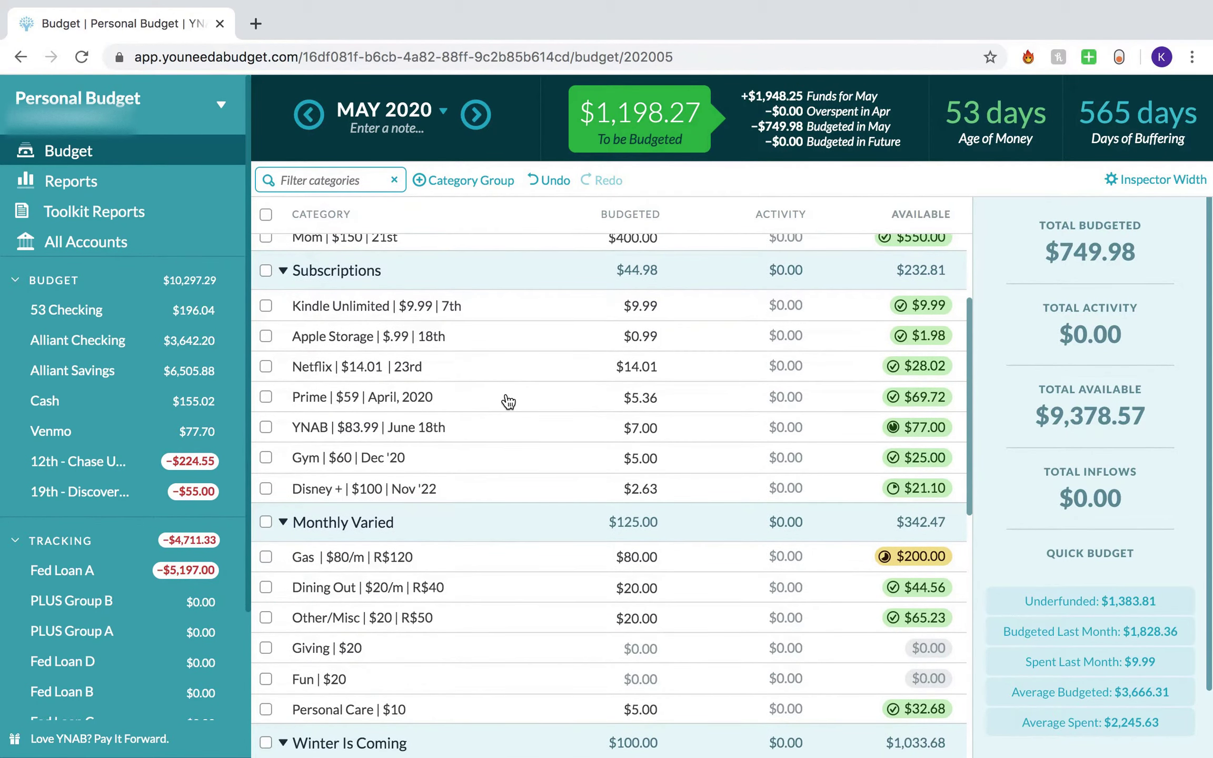
{"action": "scroll", "coordinate": [509, 400], "scroll_direction": "up", "scroll_amount": 3}
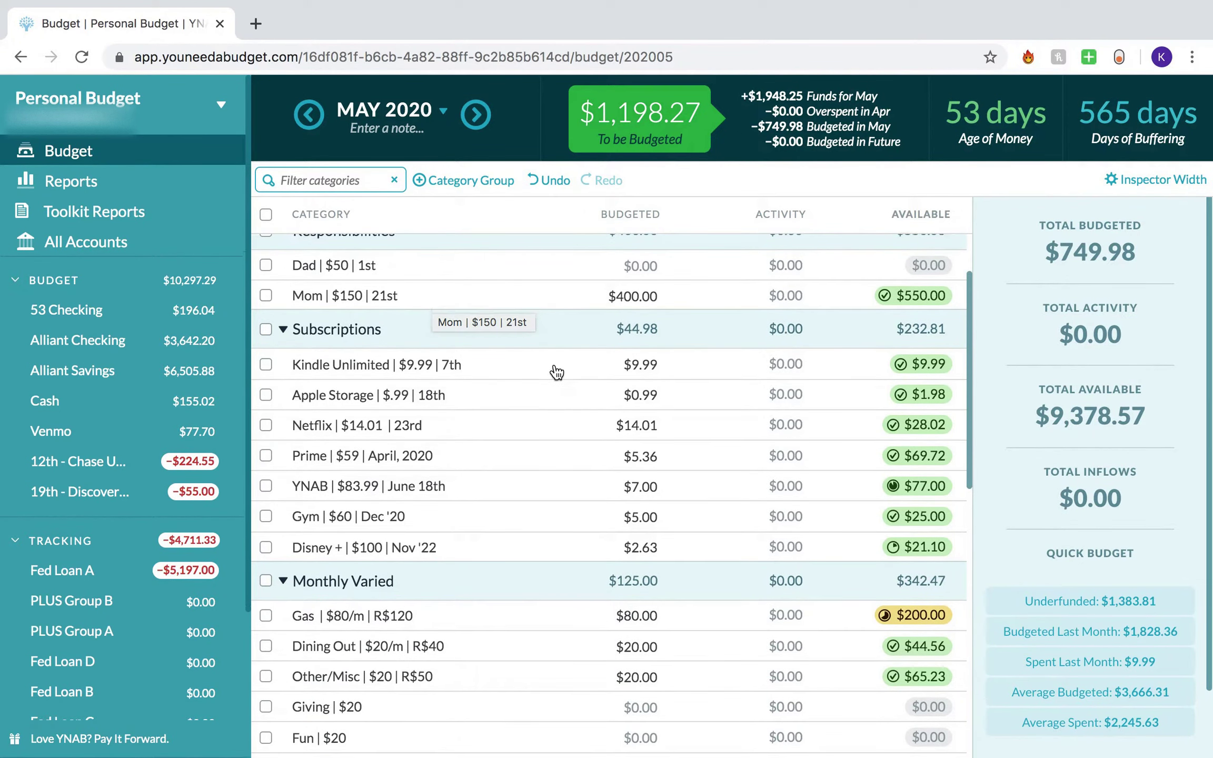
{"action": "scroll", "coordinate": [555, 370], "scroll_direction": "down", "scroll_amount": 5}
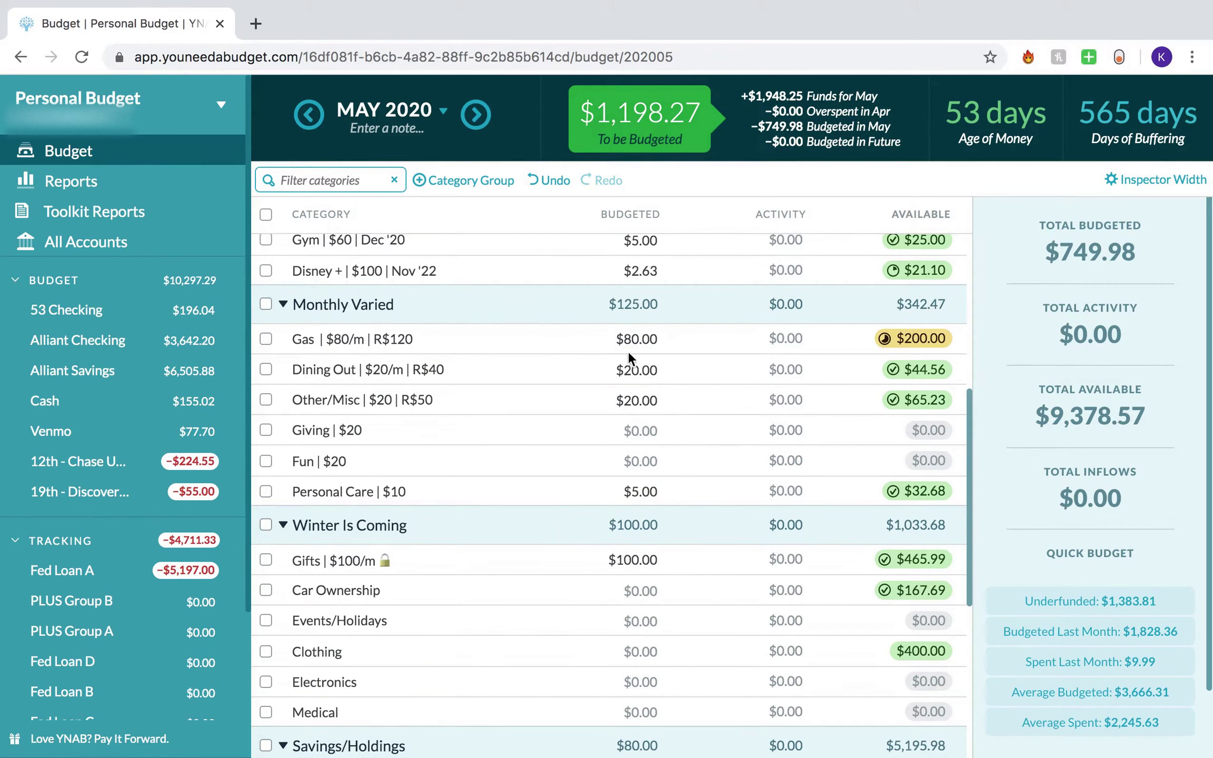
{"action": "left_click", "coordinate": [640, 437]}
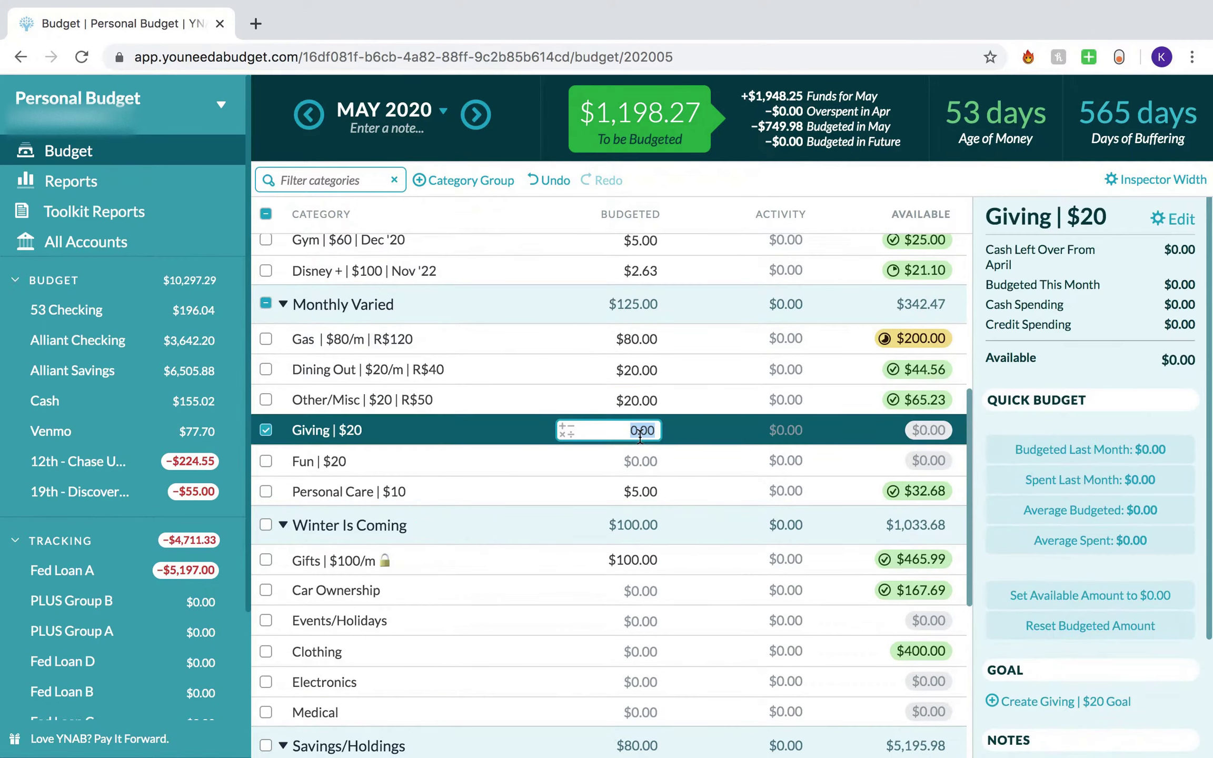
{"action": "type", "text": "20"}
{"action": "key", "text": "Return"}
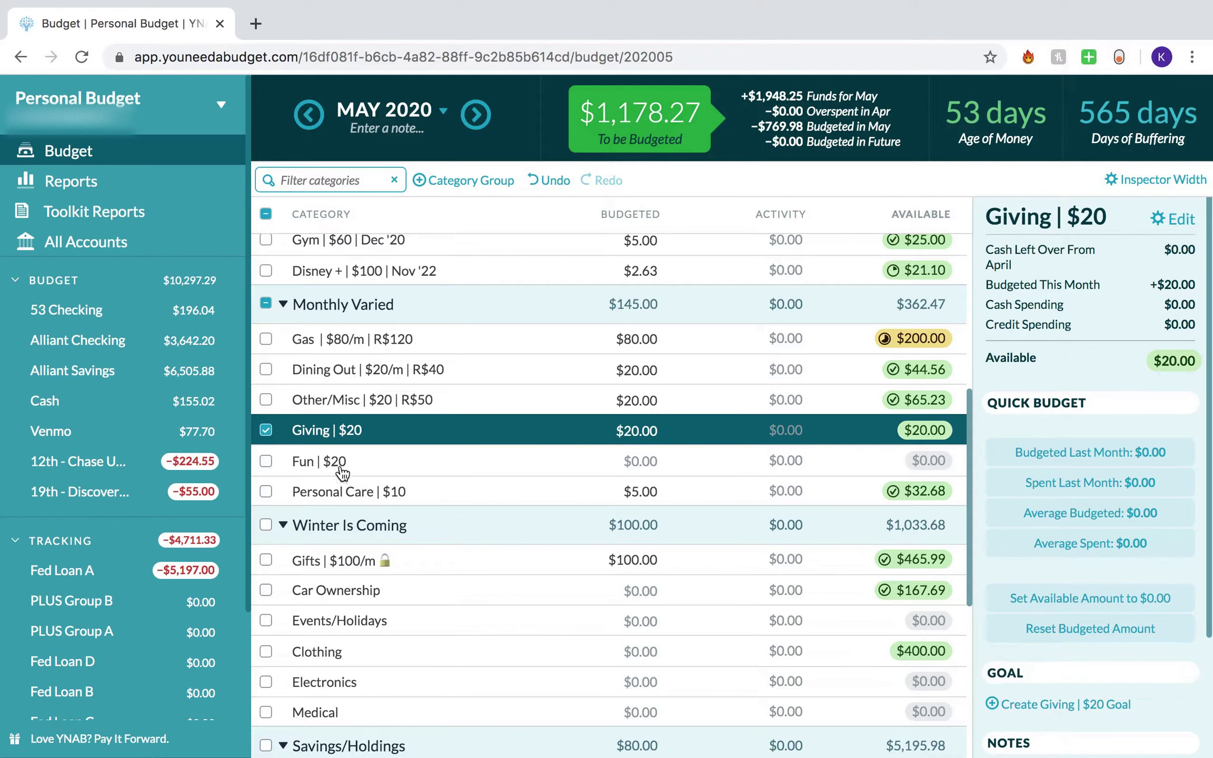
{"action": "left_click", "coordinate": [267, 431]}
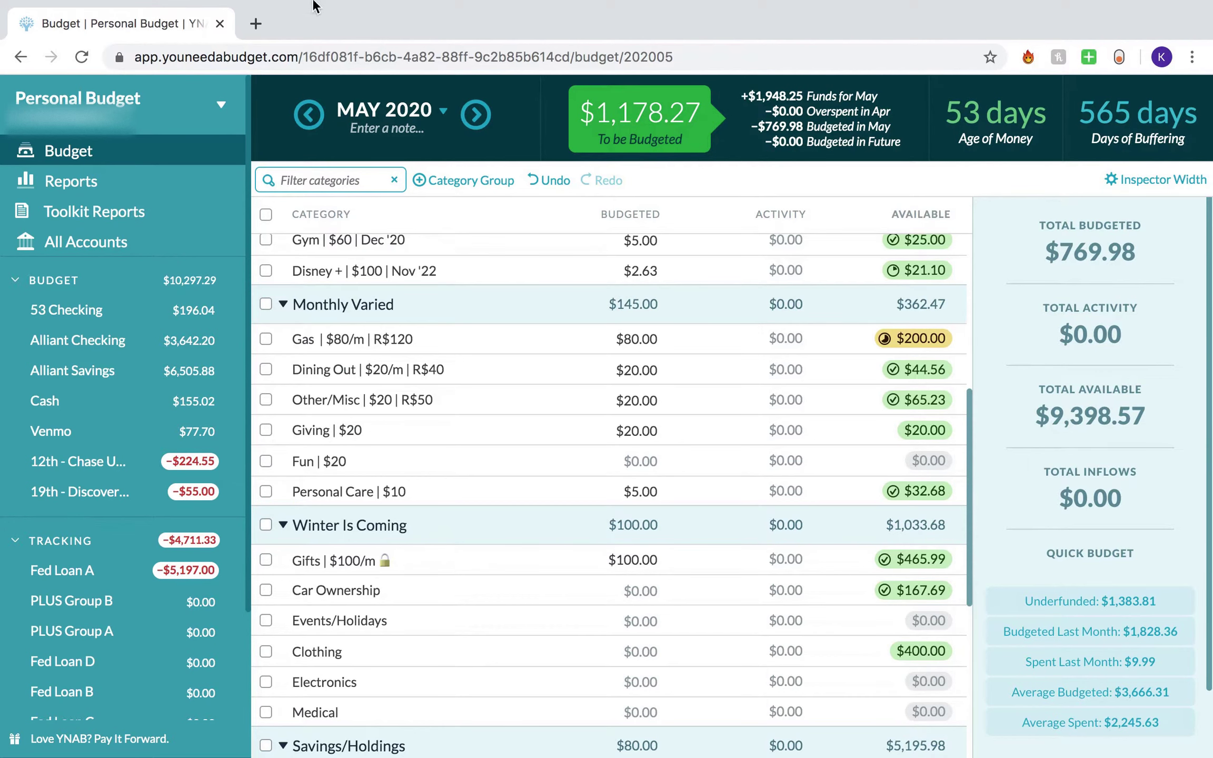
Move the budget forward to June 2020.
{"action": "scroll", "coordinate": [600, 599], "scroll_direction": "down", "scroll_amount": 5}
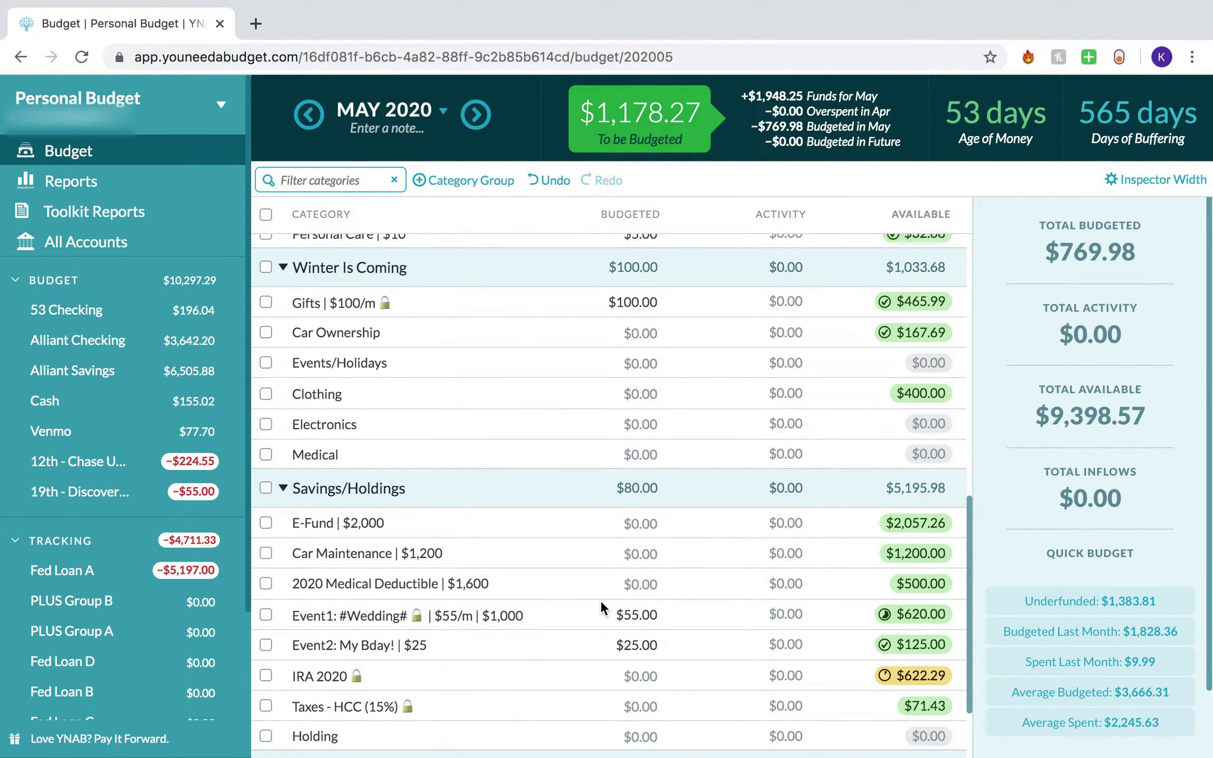
{"action": "scroll", "coordinate": [599, 600], "scroll_direction": "up", "scroll_amount": 10}
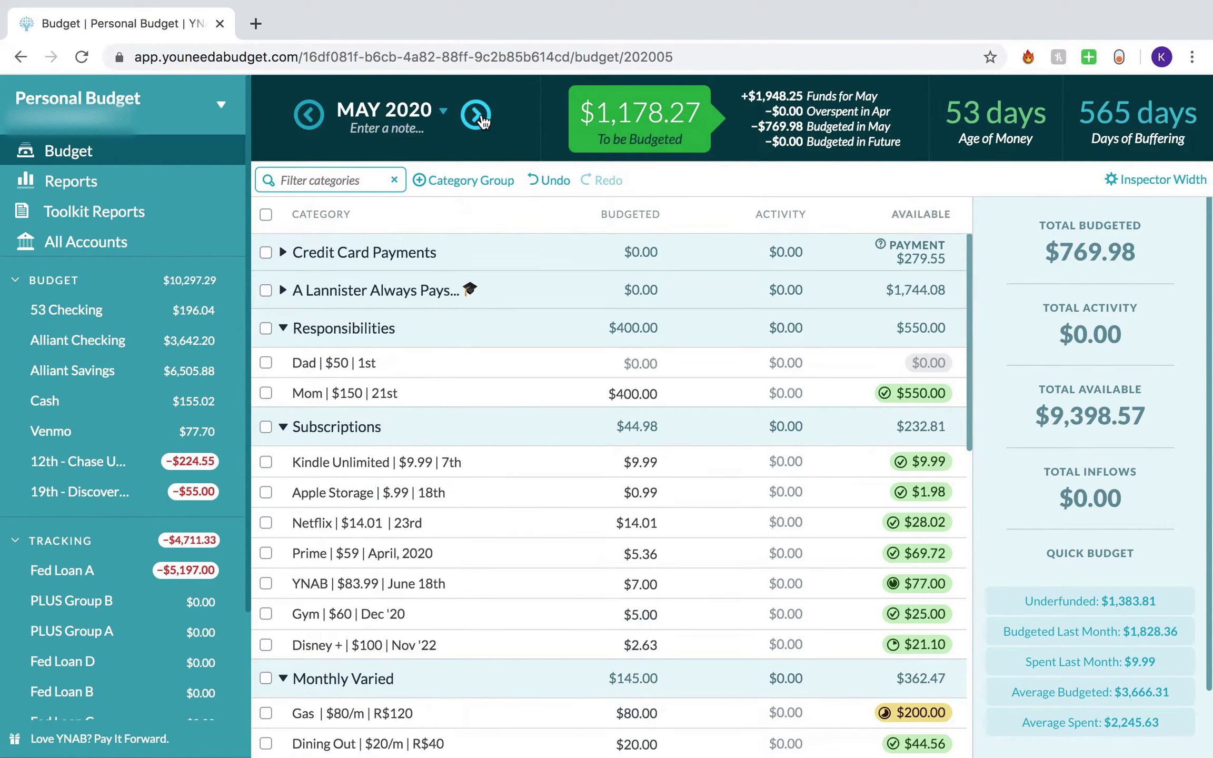
{"action": "left_click", "coordinate": [476, 114]}
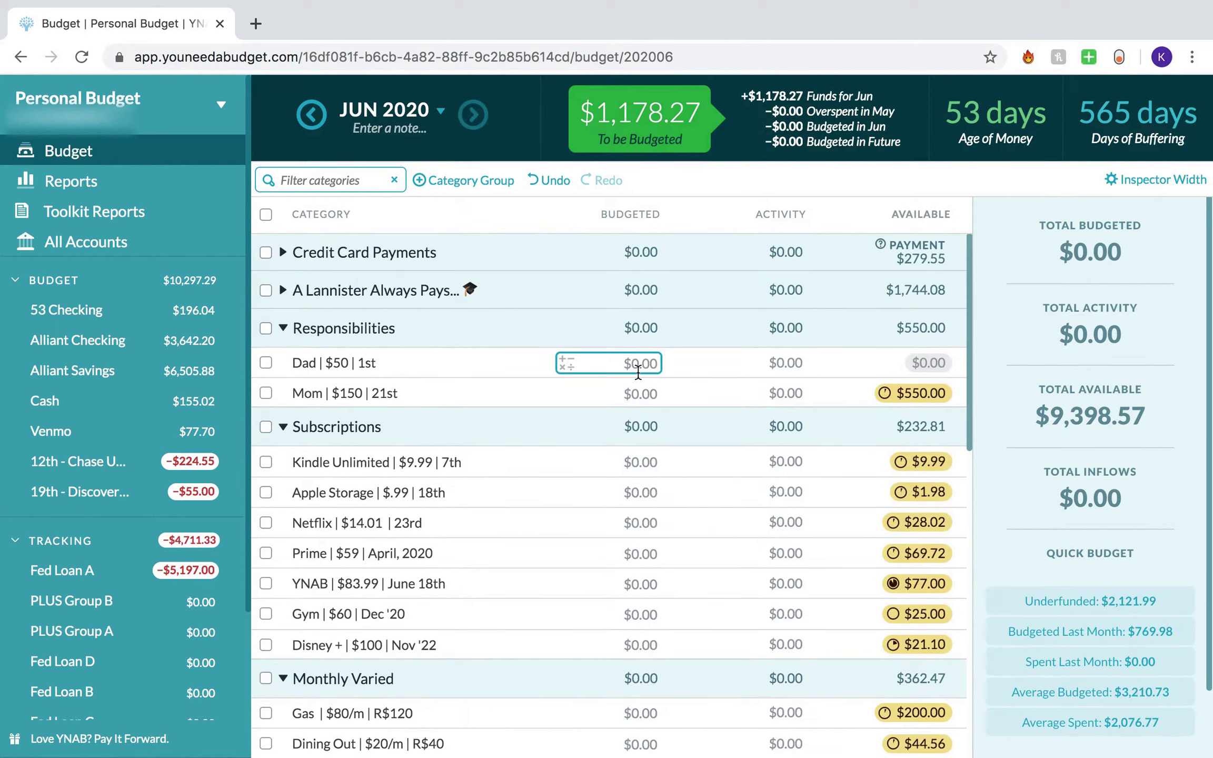
Budget $200.00 to the Mom category for June.
{"action": "left_click", "coordinate": [638, 393]}
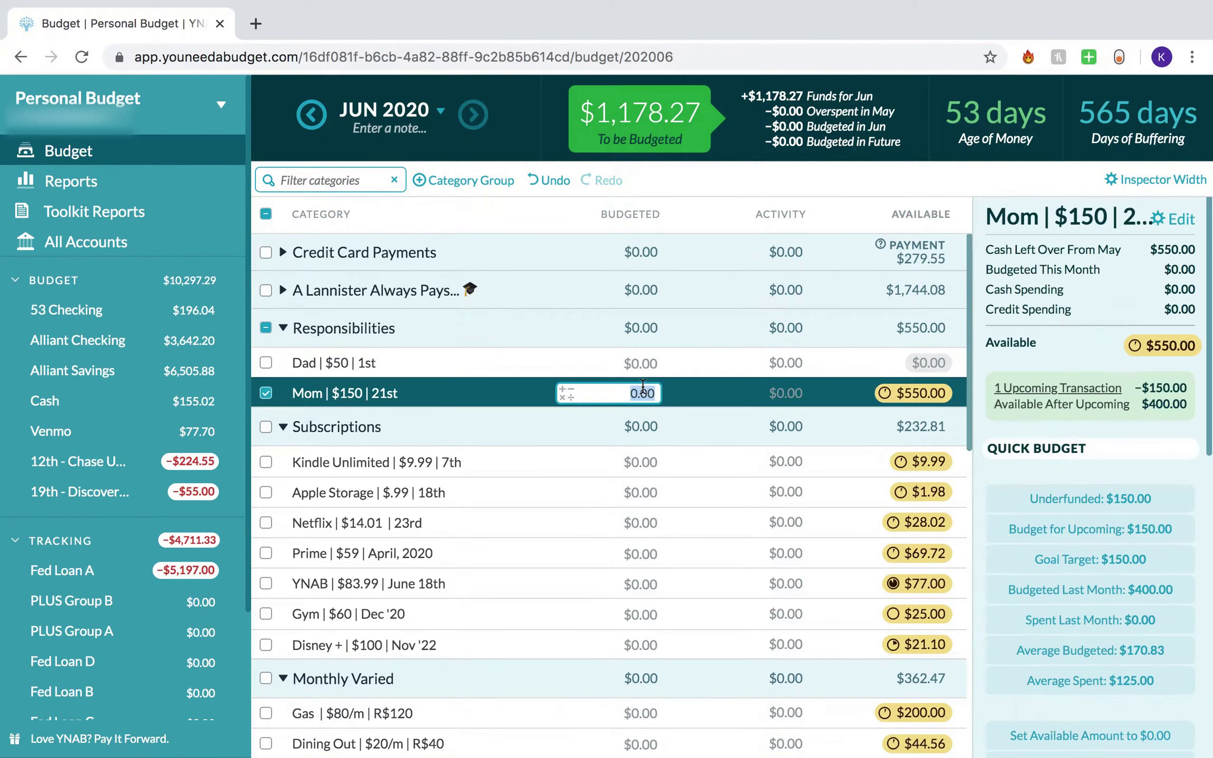
{"action": "type", "text": "200"}
{"action": "key", "text": "Return"}
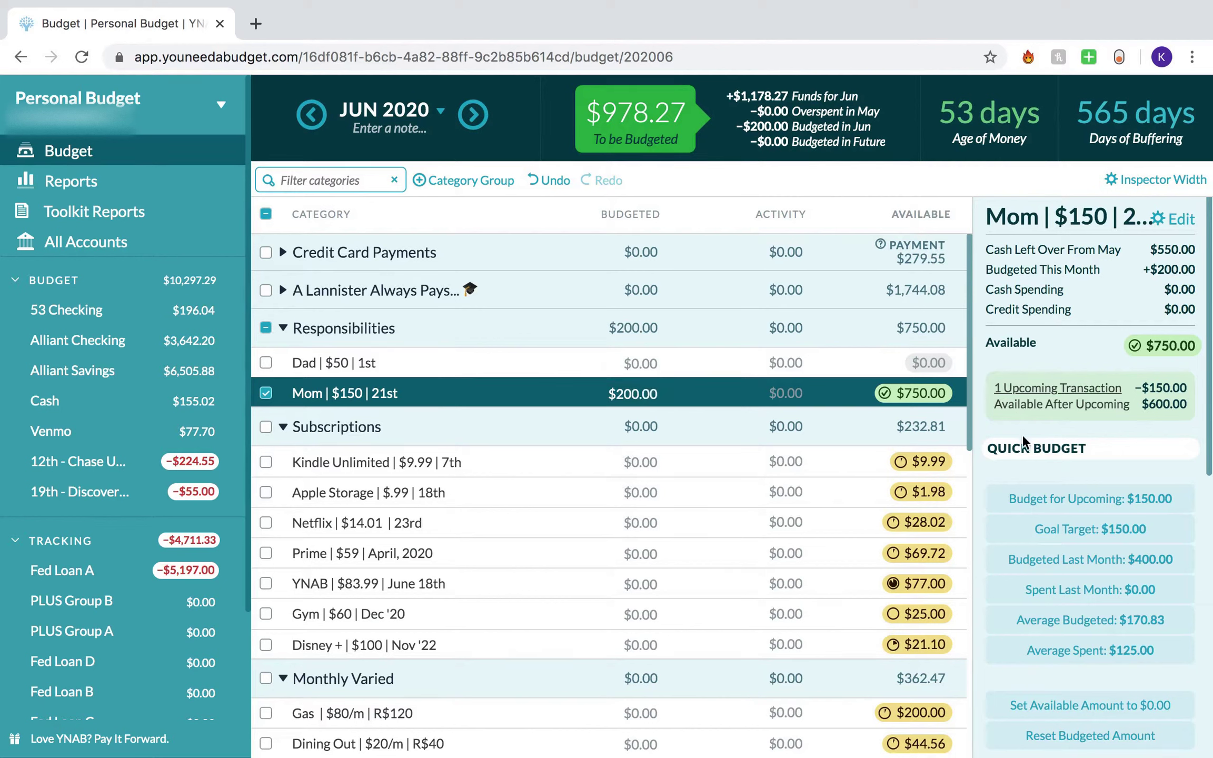
Change Mom's monthly saving goal amount to $400, keeping the category name unchanged.
{"action": "scroll", "coordinate": [1074, 495], "scroll_direction": "down", "scroll_amount": 7}
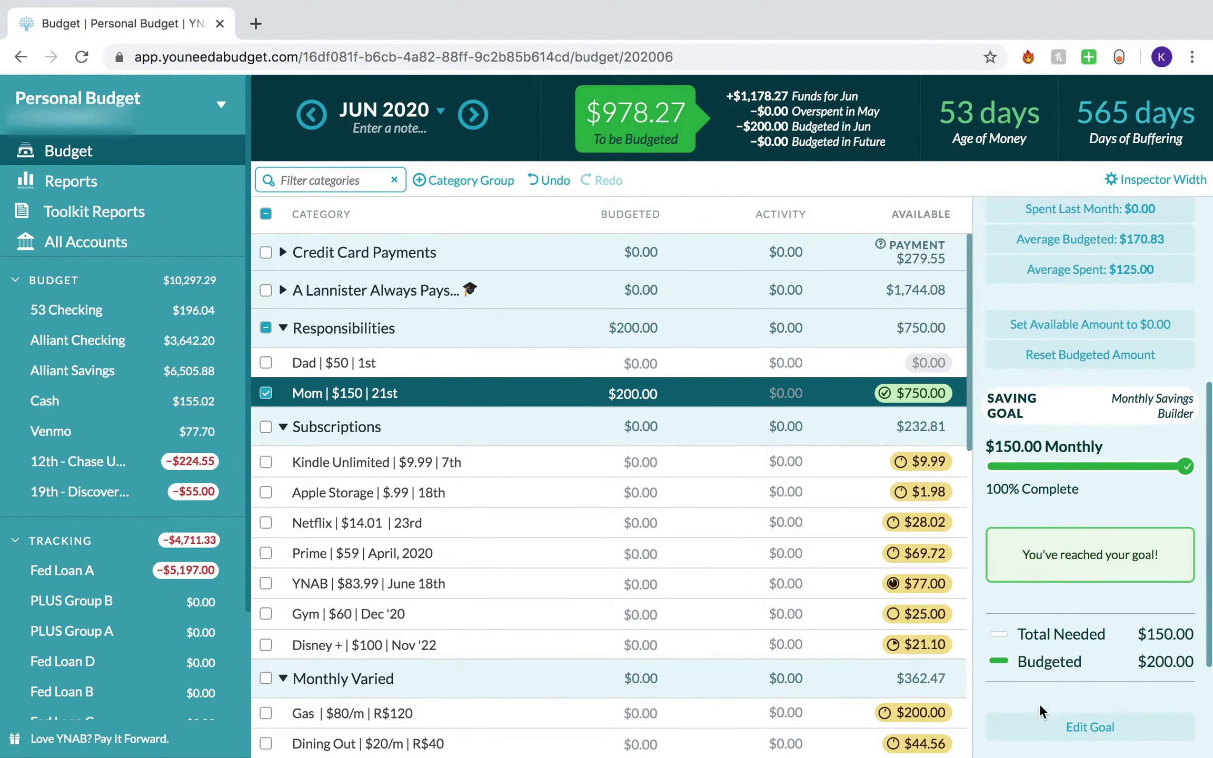
{"action": "left_click", "coordinate": [1049, 719]}
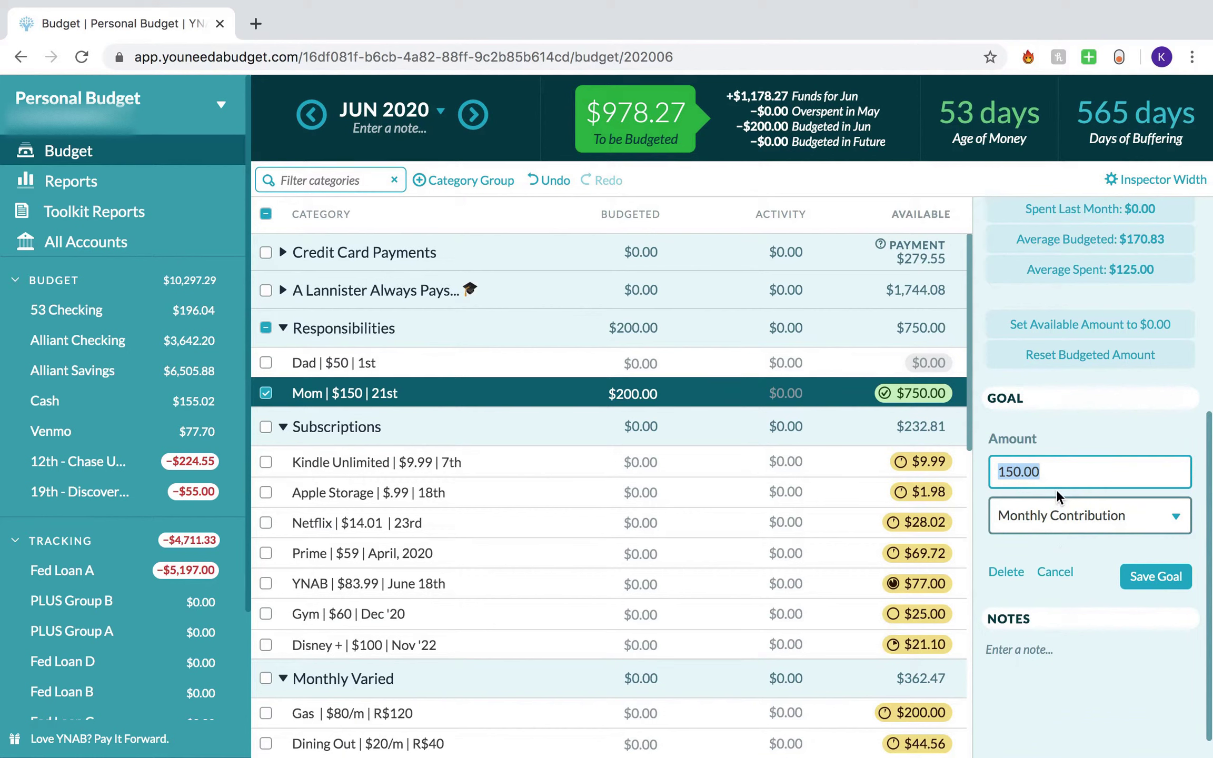
{"action": "type", "text": "400"}
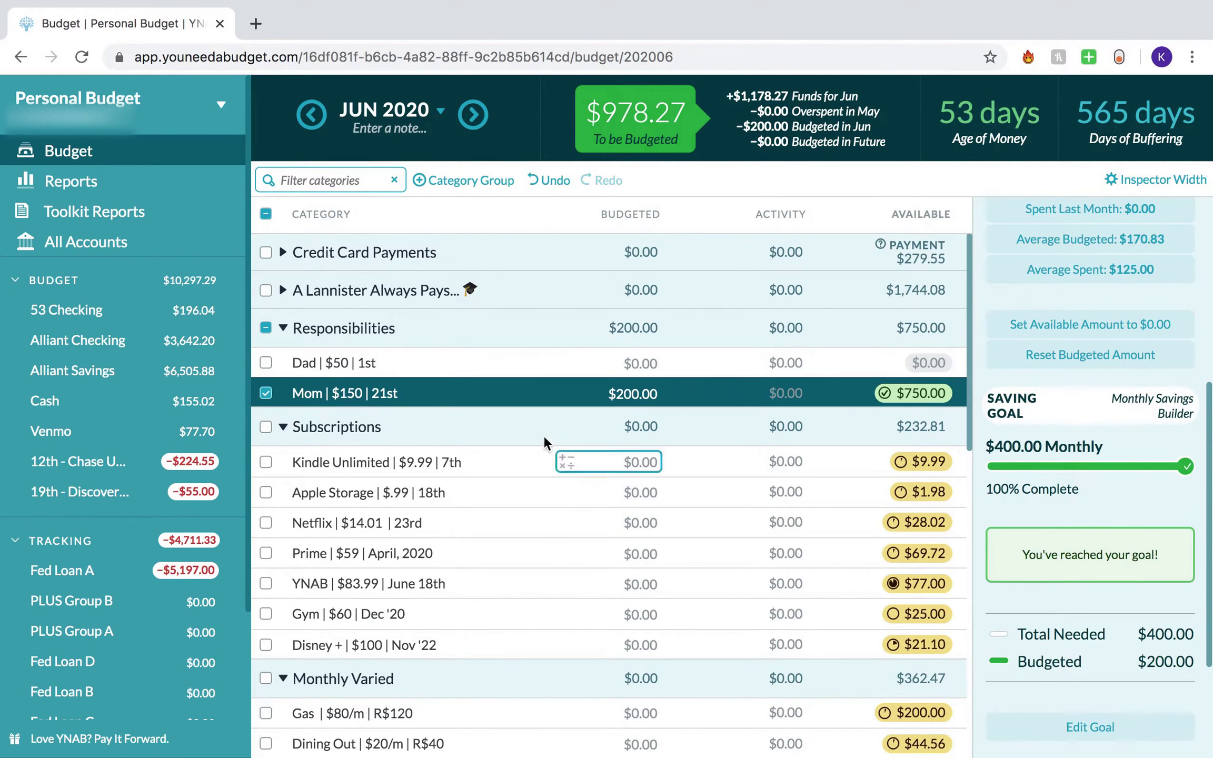
{"action": "left_click", "coordinate": [352, 399]}
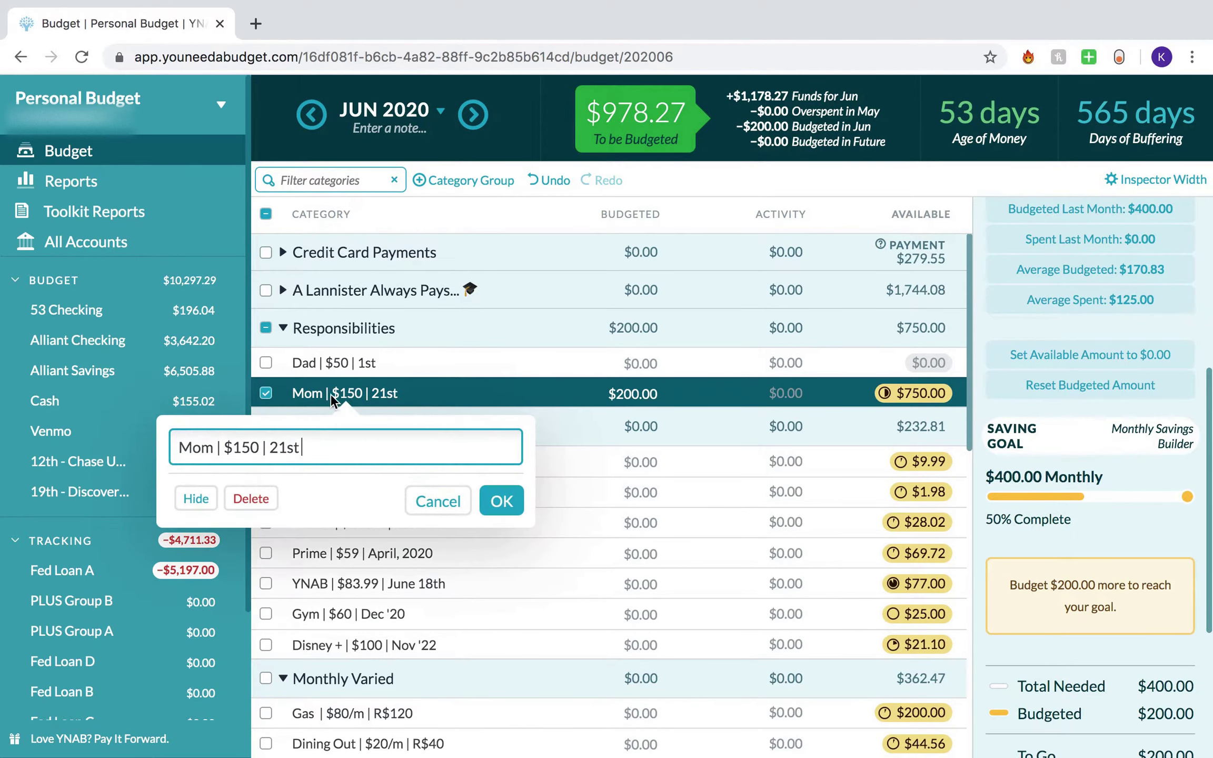
{"action": "left_click", "coordinate": [490, 499]}
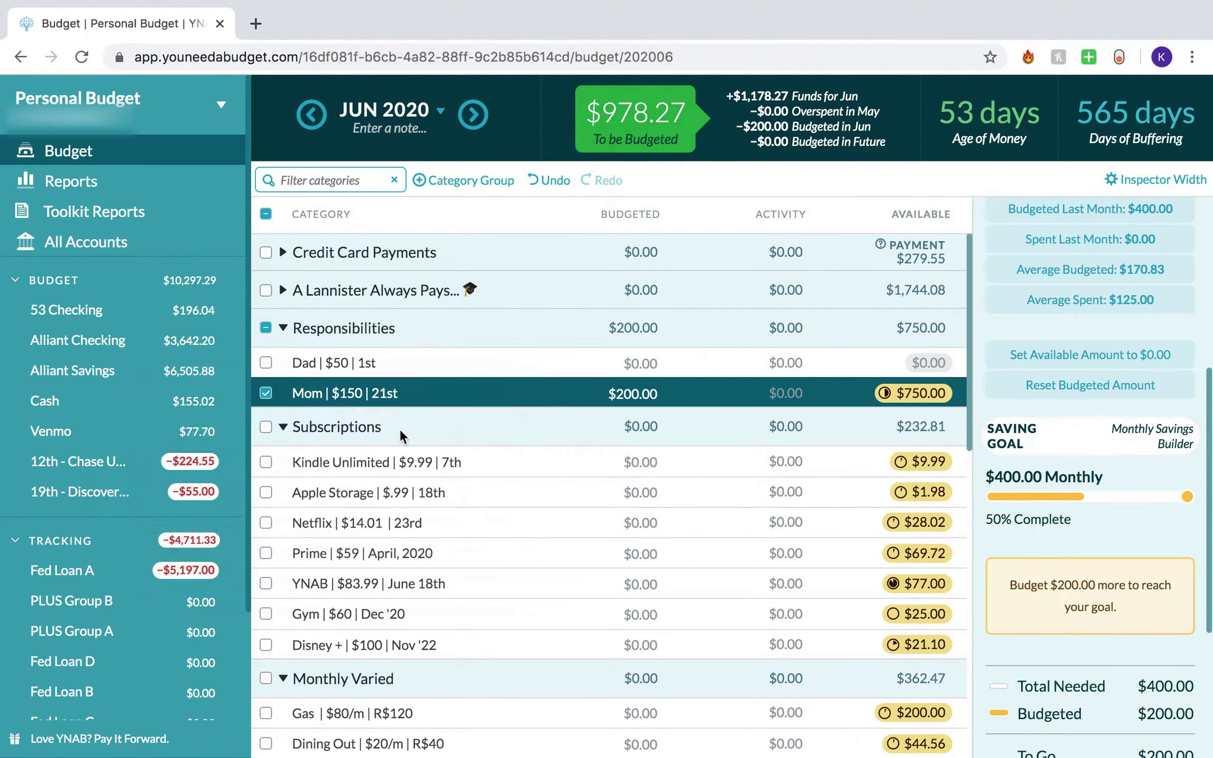
{"action": "left_click", "coordinate": [266, 393]}
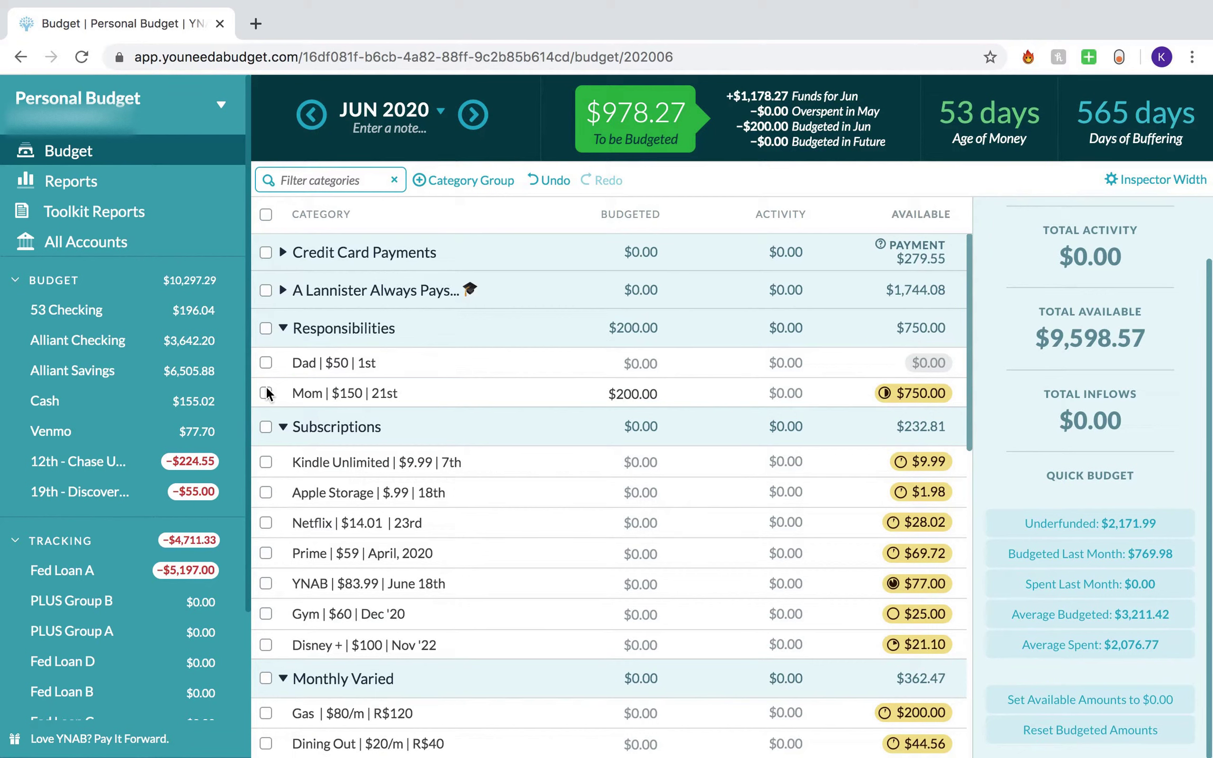
Budget $50.00 to the Dad category for June.
{"action": "left_click", "coordinate": [621, 363]}
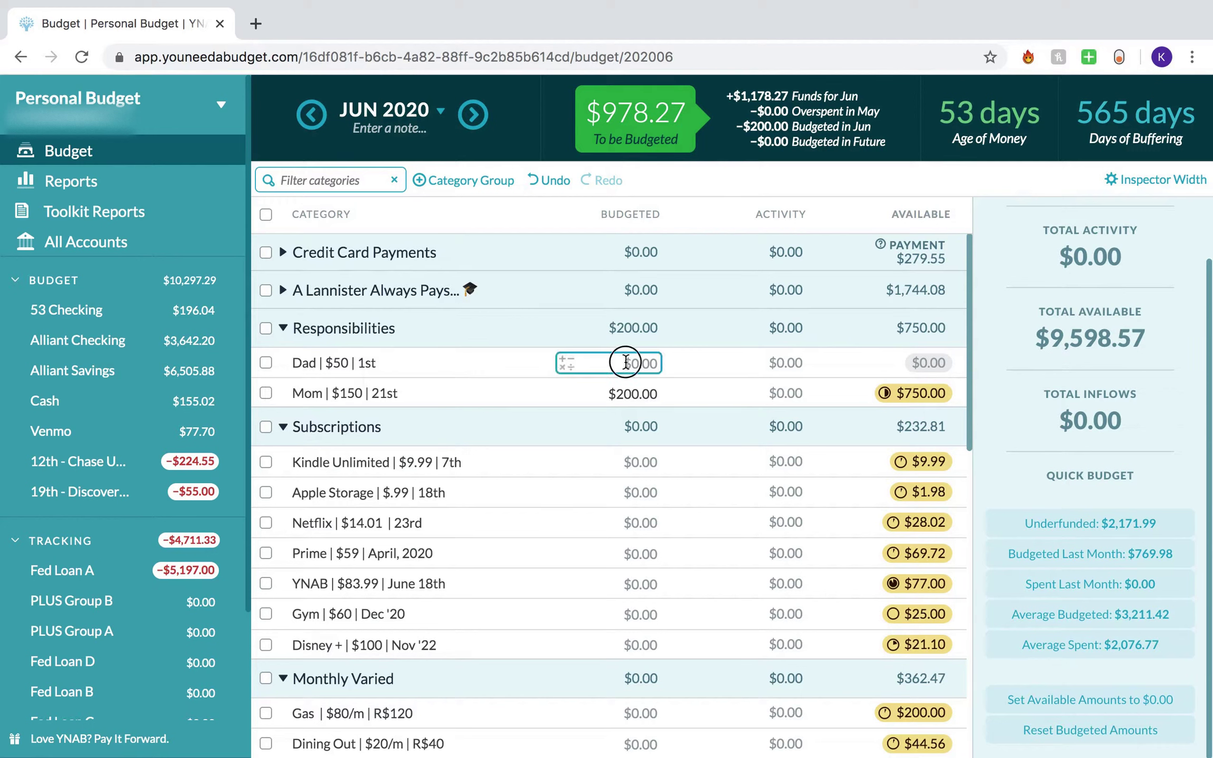
{"action": "type", "text": "50"}
{"action": "key", "text": "Return"}
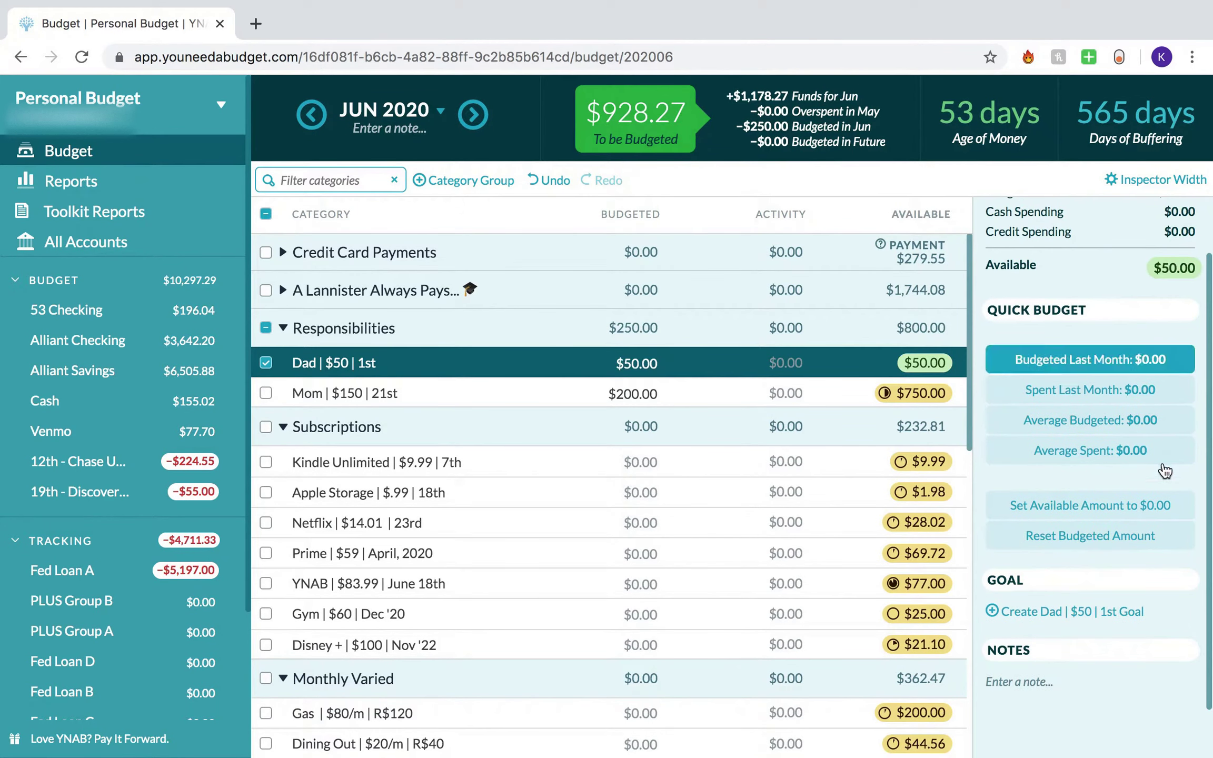
Create a $50 Monthly Contribution goal for Dad.
{"action": "scroll", "coordinate": [1148, 500], "scroll_direction": "down", "scroll_amount": 1}
{"action": "left_click", "coordinate": [1105, 550]}
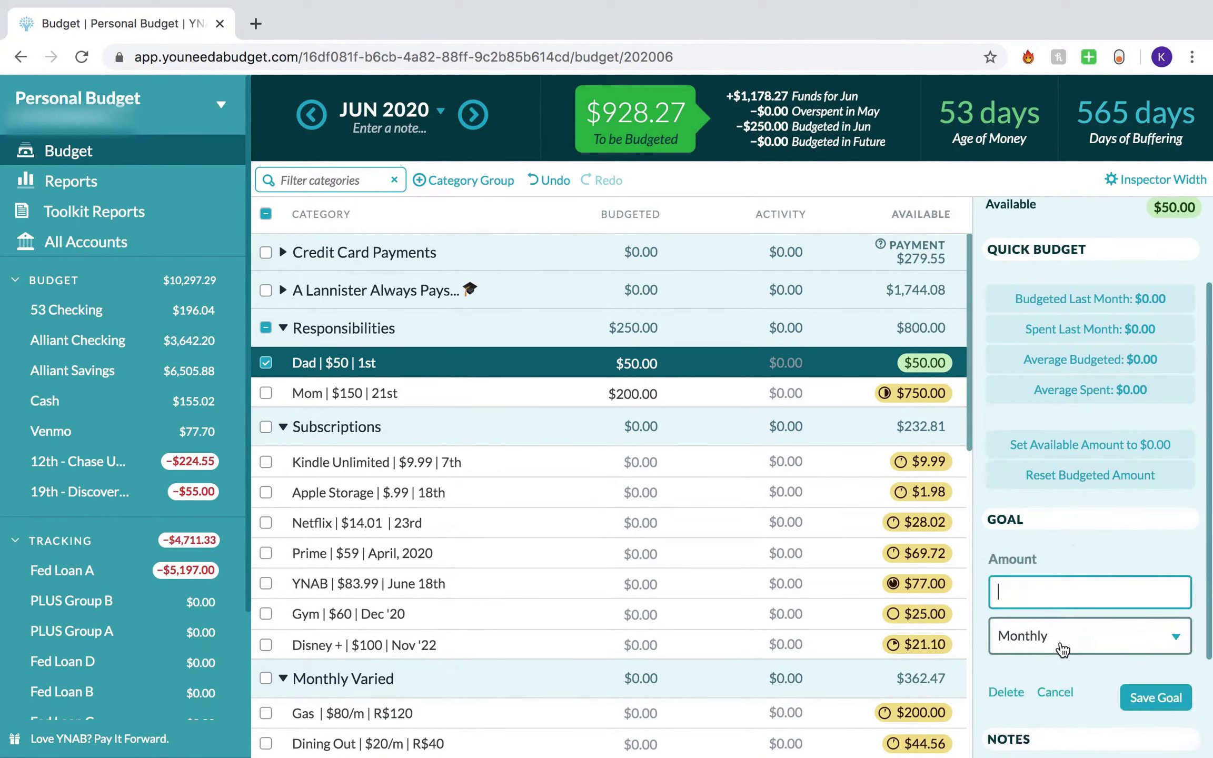
{"action": "type", "text": "50"}
{"action": "left_click", "coordinate": [1102, 639]}
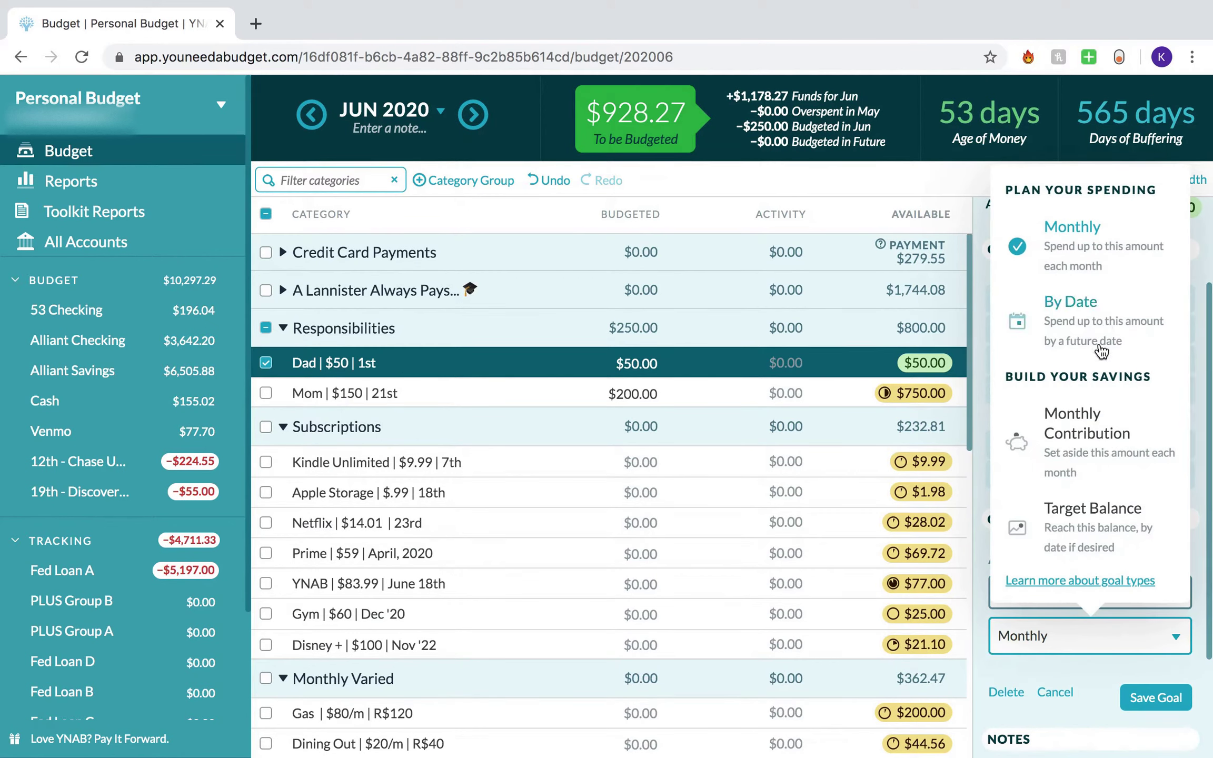
{"action": "left_click", "coordinate": [1092, 439]}
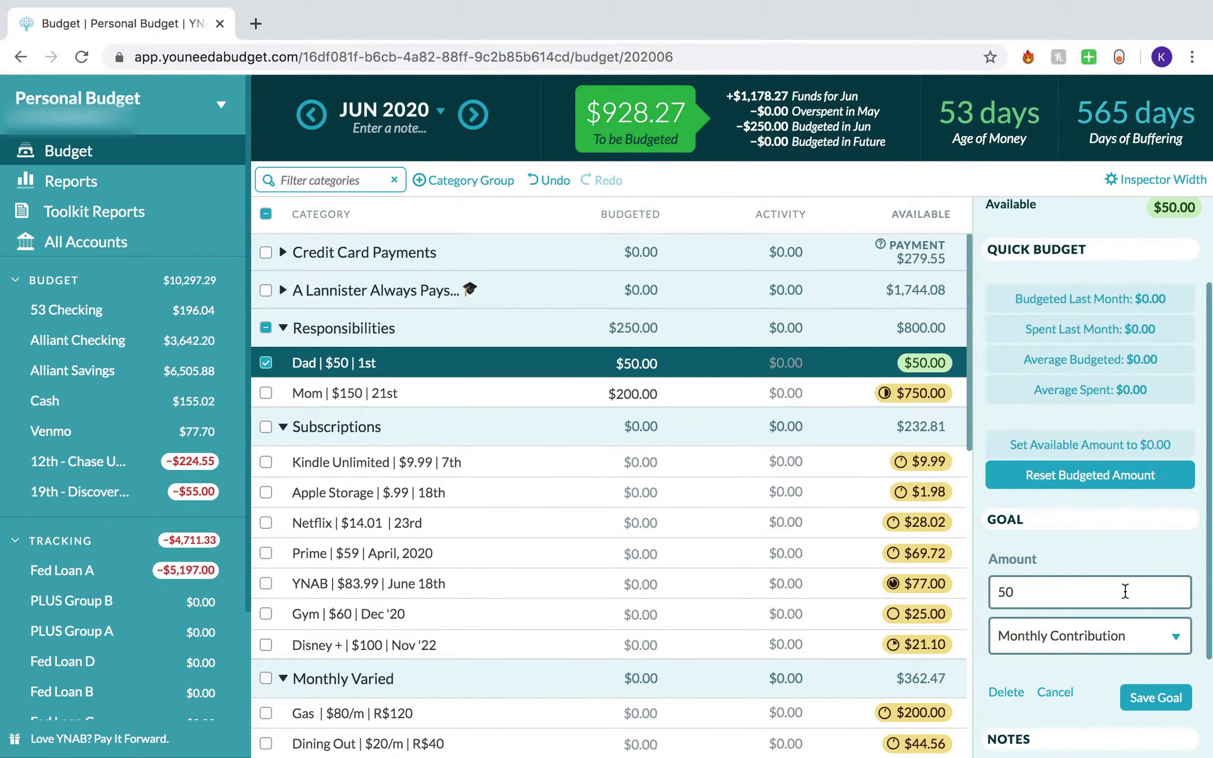
{"action": "left_click", "coordinate": [1140, 689]}
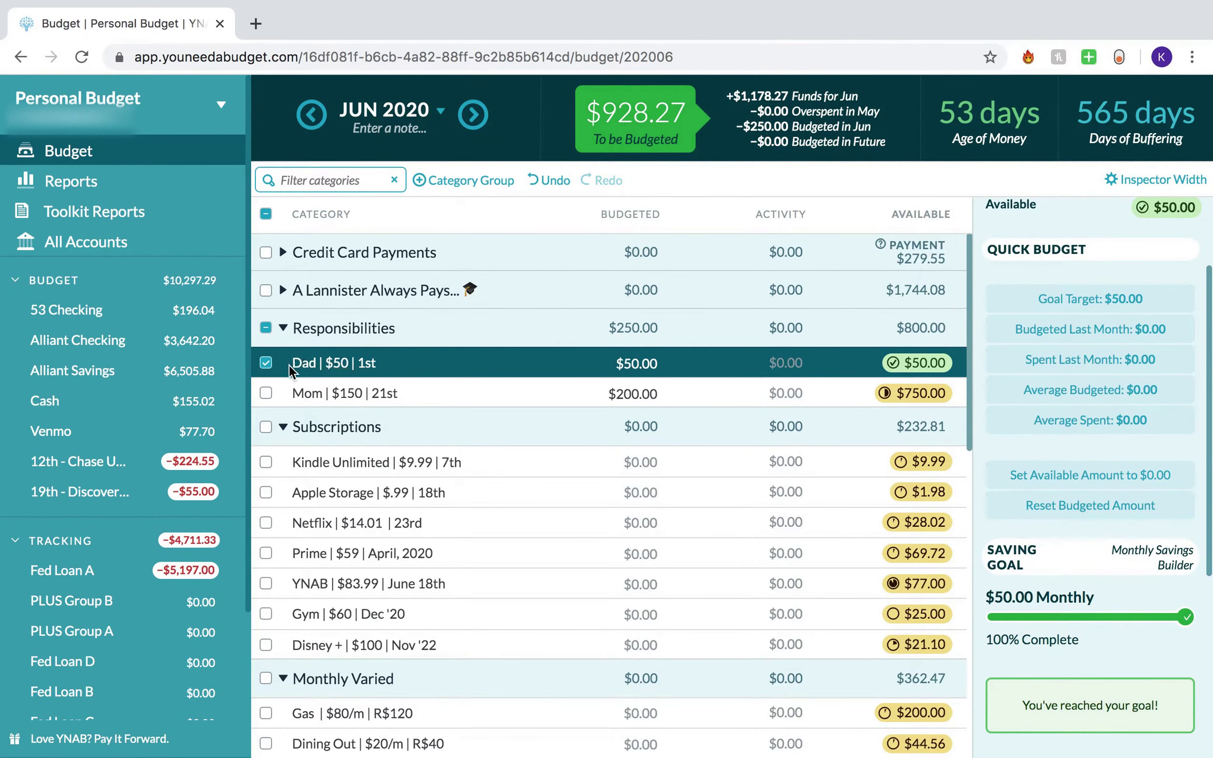
{"action": "left_click", "coordinate": [266, 363]}
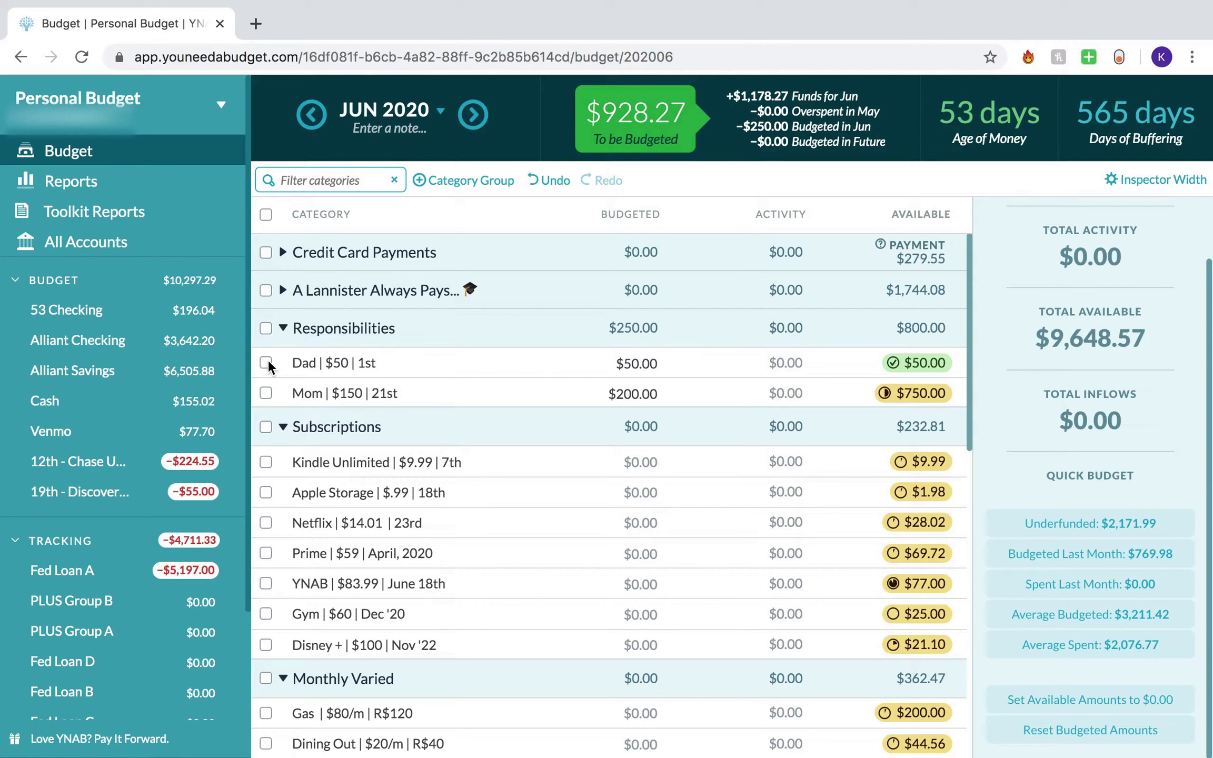
Return to April 2020 and raise IRA 2020 from $400.00 to $800.00.
{"action": "left_click", "coordinate": [309, 124]}
{"action": "left_click", "coordinate": [309, 124]}
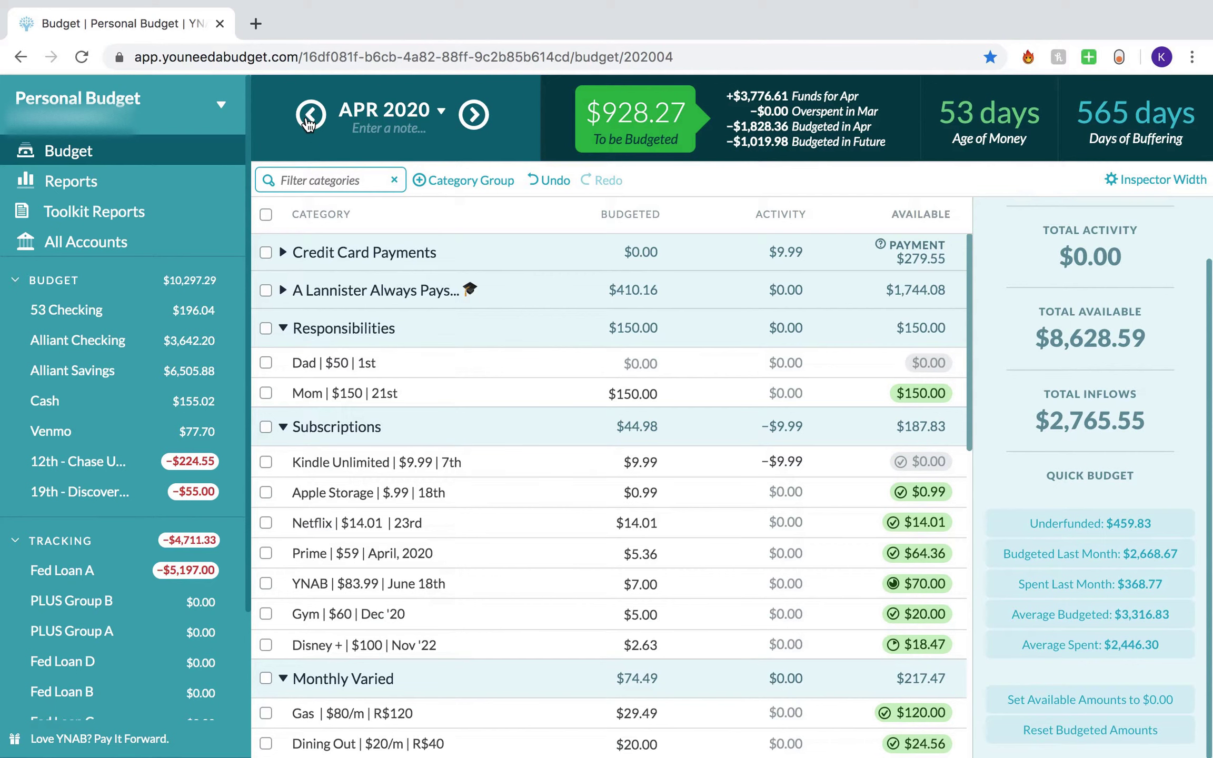
{"action": "scroll", "coordinate": [509, 274], "scroll_direction": "down", "scroll_amount": 10}
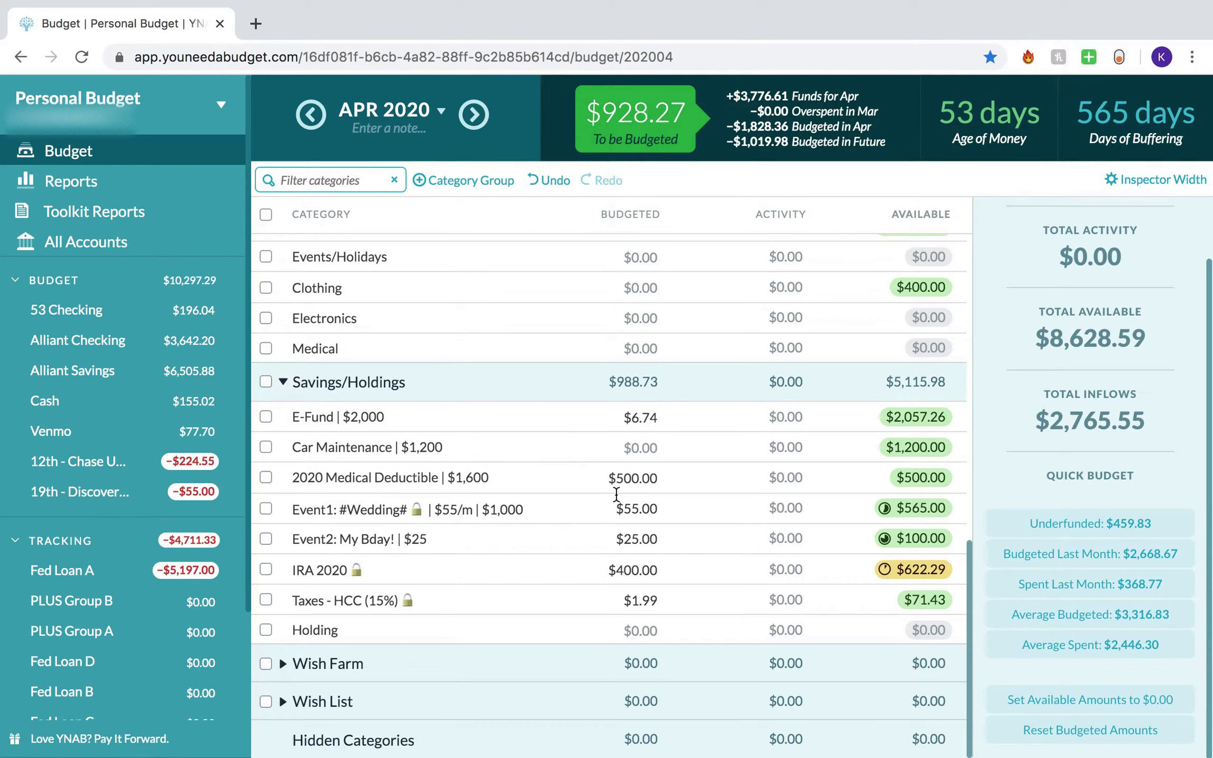
{"action": "left_click", "coordinate": [653, 573]}
{"action": "key", "text": "Right"}
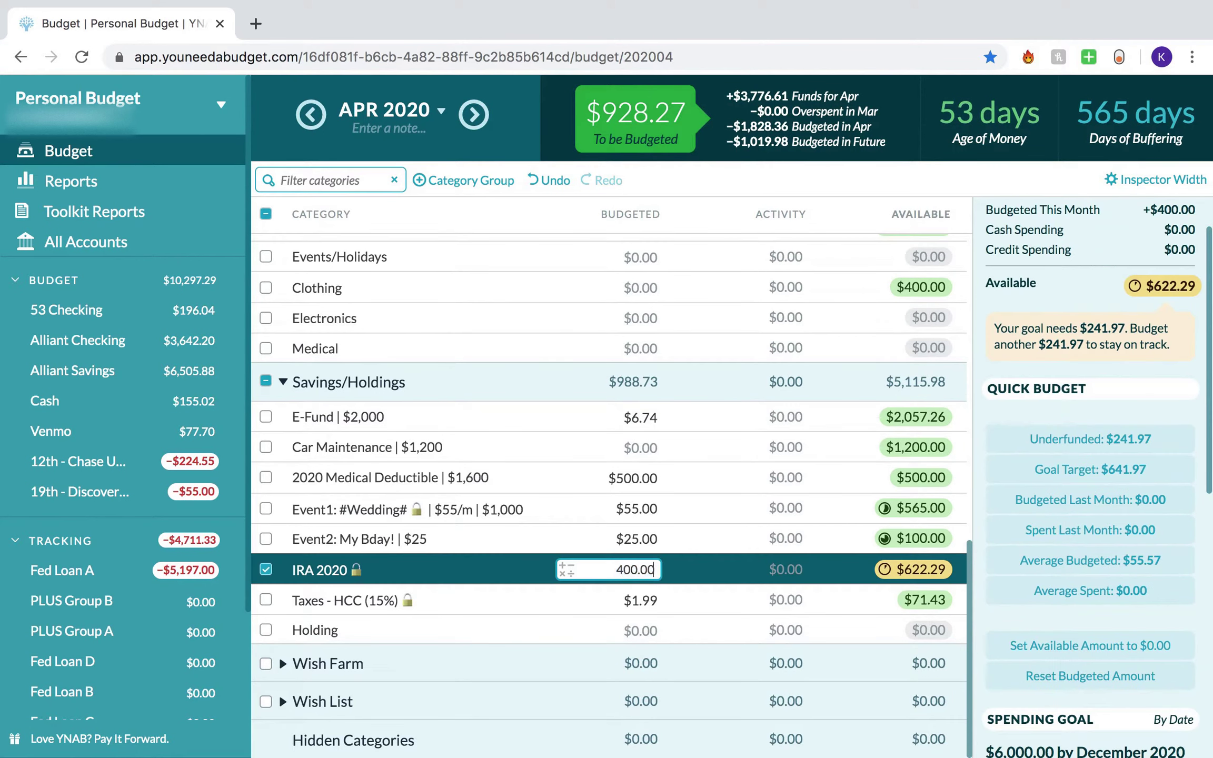
{"action": "type", "text": "+400"}
{"action": "key", "text": "Return"}
{"action": "left_click", "coordinate": [264, 570]}
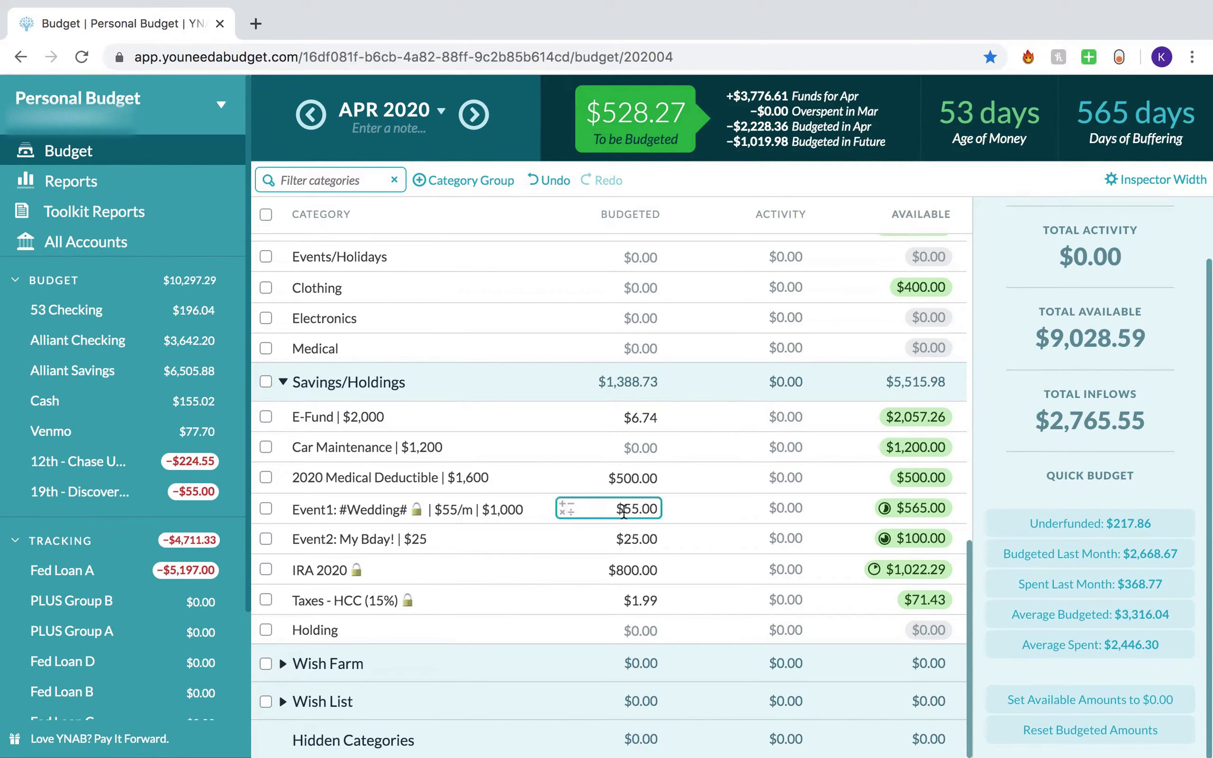
Add 220 to 2020 Medical Deductible, bringing it to $720.00.
{"action": "left_click", "coordinate": [640, 477]}
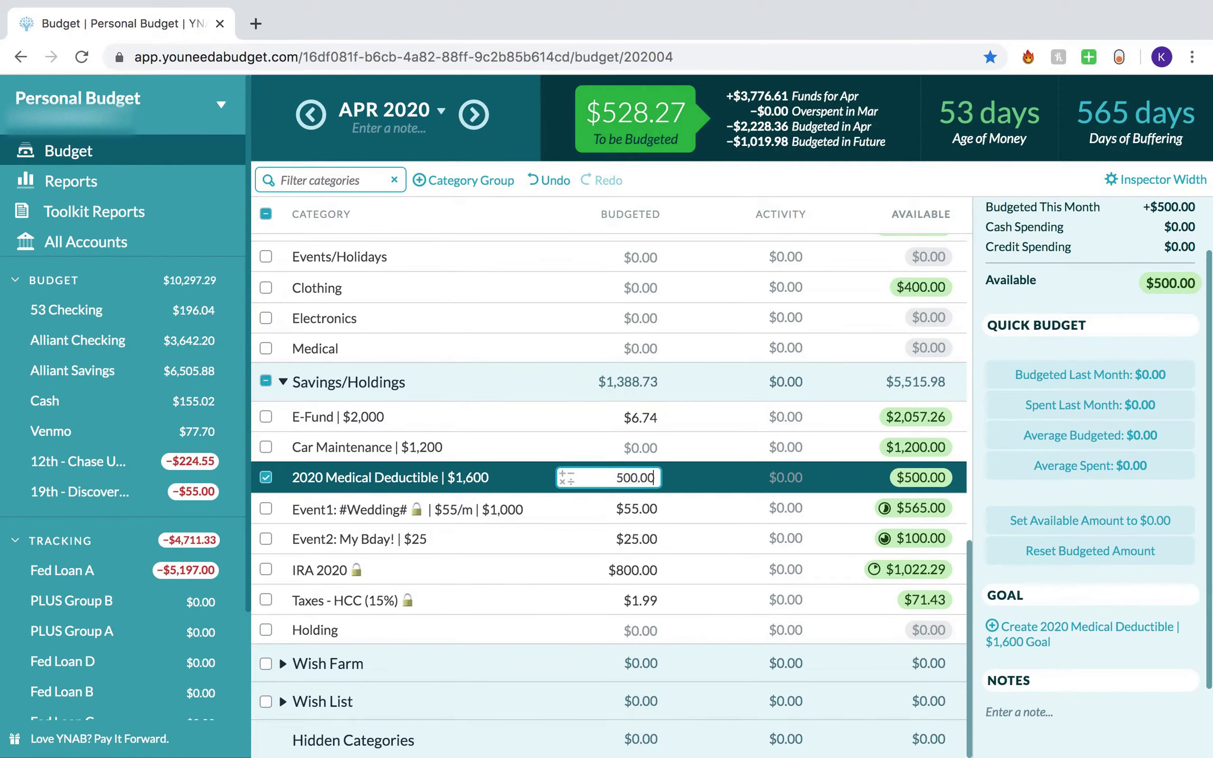
{"action": "type", "text": "+220"}
{"action": "key", "text": "Return"}
{"action": "left_click", "coordinate": [266, 476]}
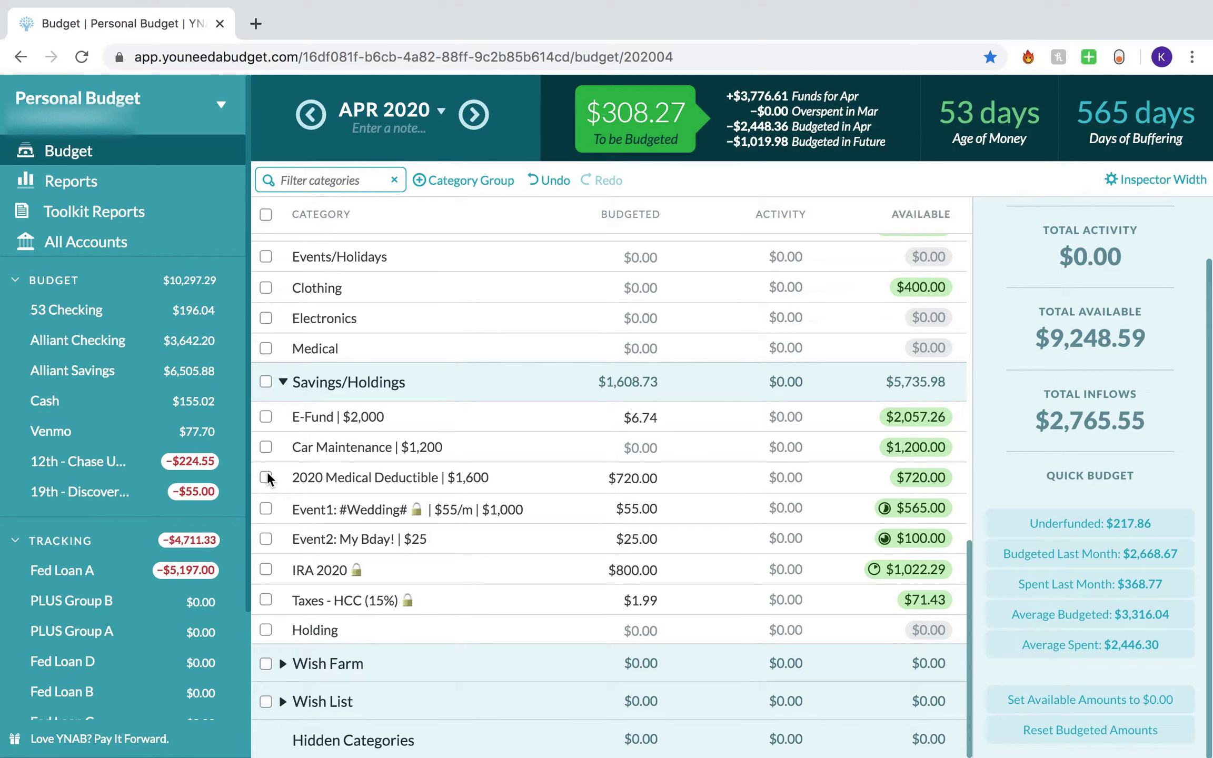
Expand the loan group and add 300 to Fed A, making it $710.16.
{"action": "scroll", "coordinate": [585, 430], "scroll_direction": "up", "scroll_amount": 15}
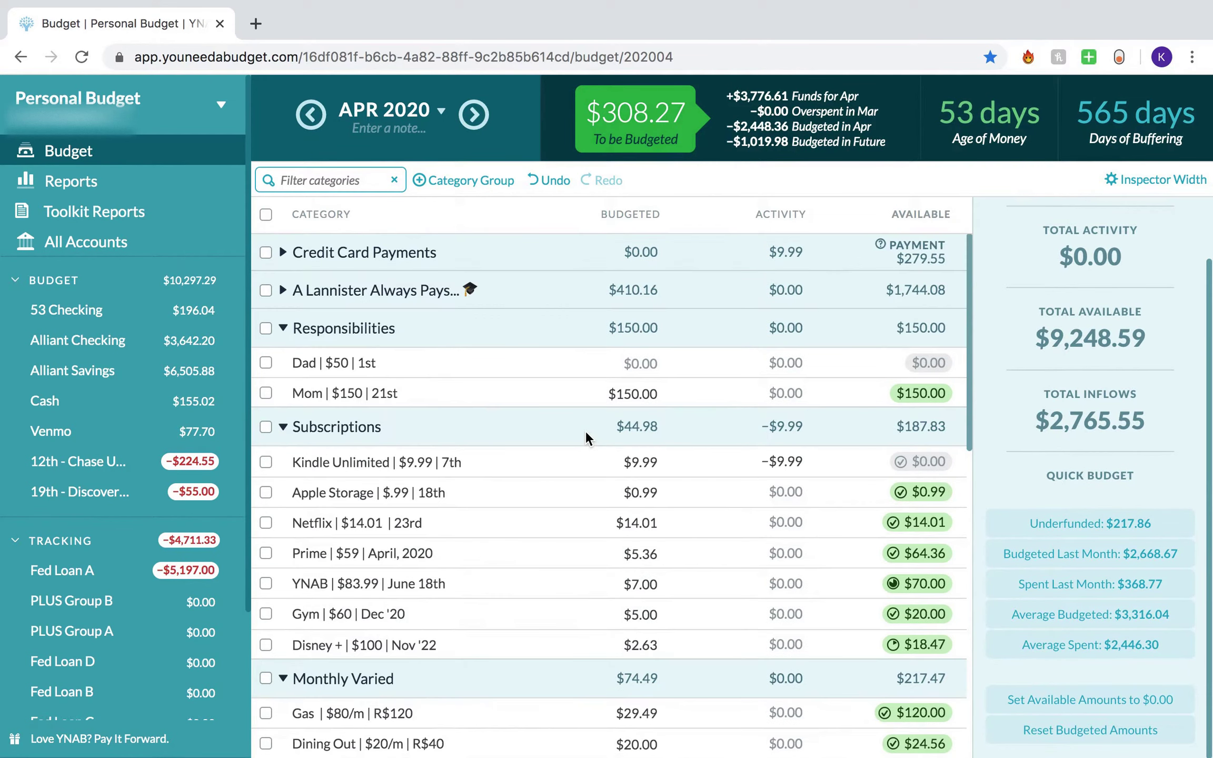
{"action": "left_click", "coordinate": [287, 289]}
{"action": "left_click", "coordinate": [622, 332]}
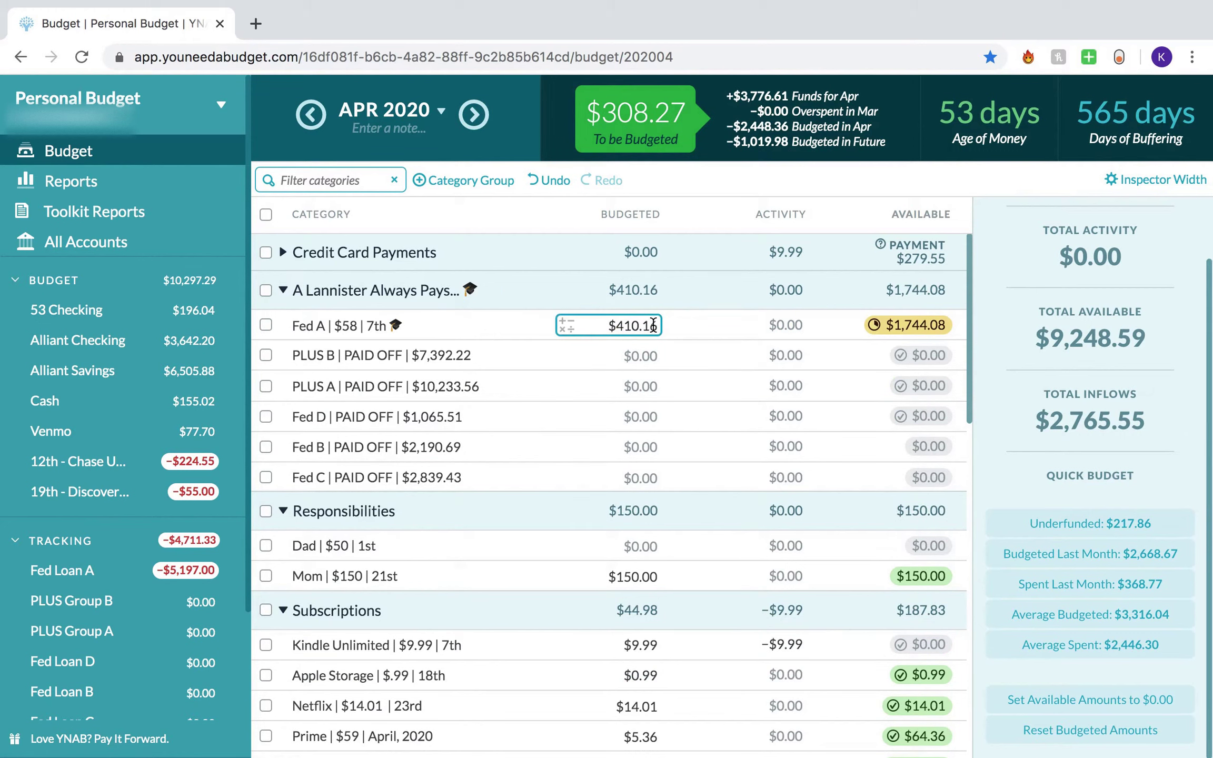
{"action": "type", "text": "+300"}
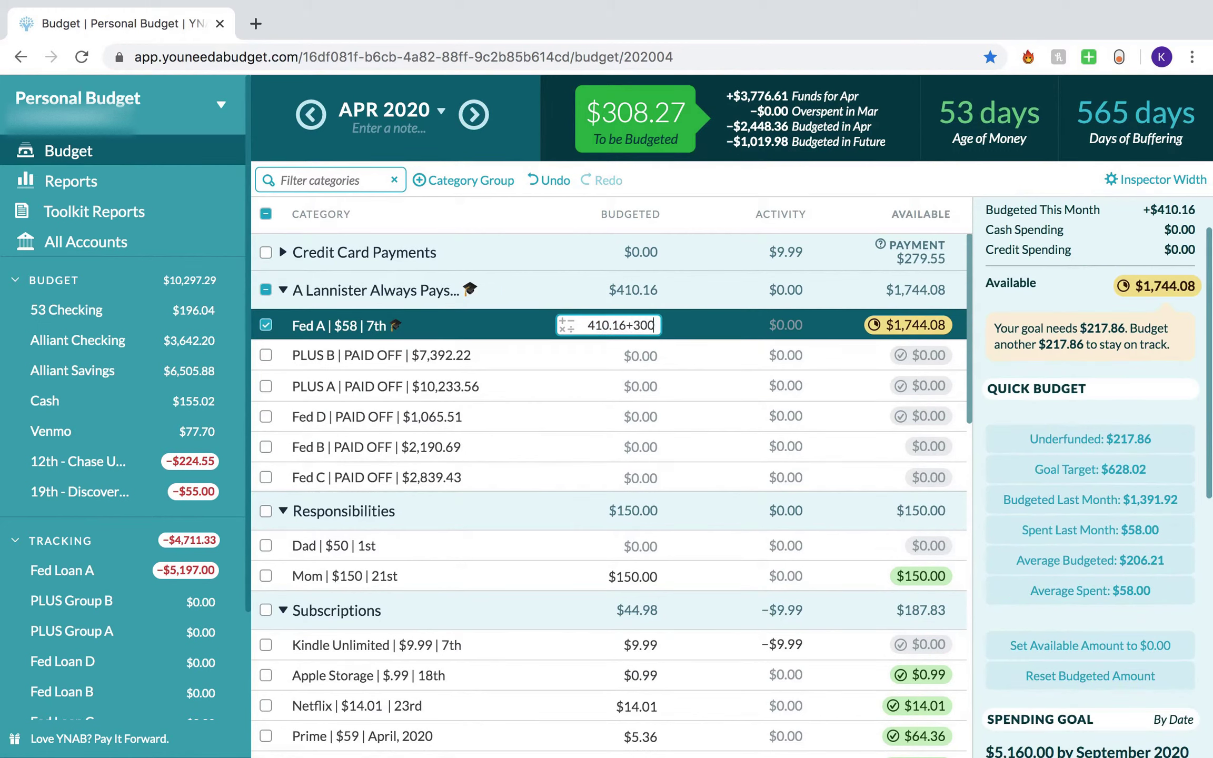
{"action": "key", "text": "Return"}
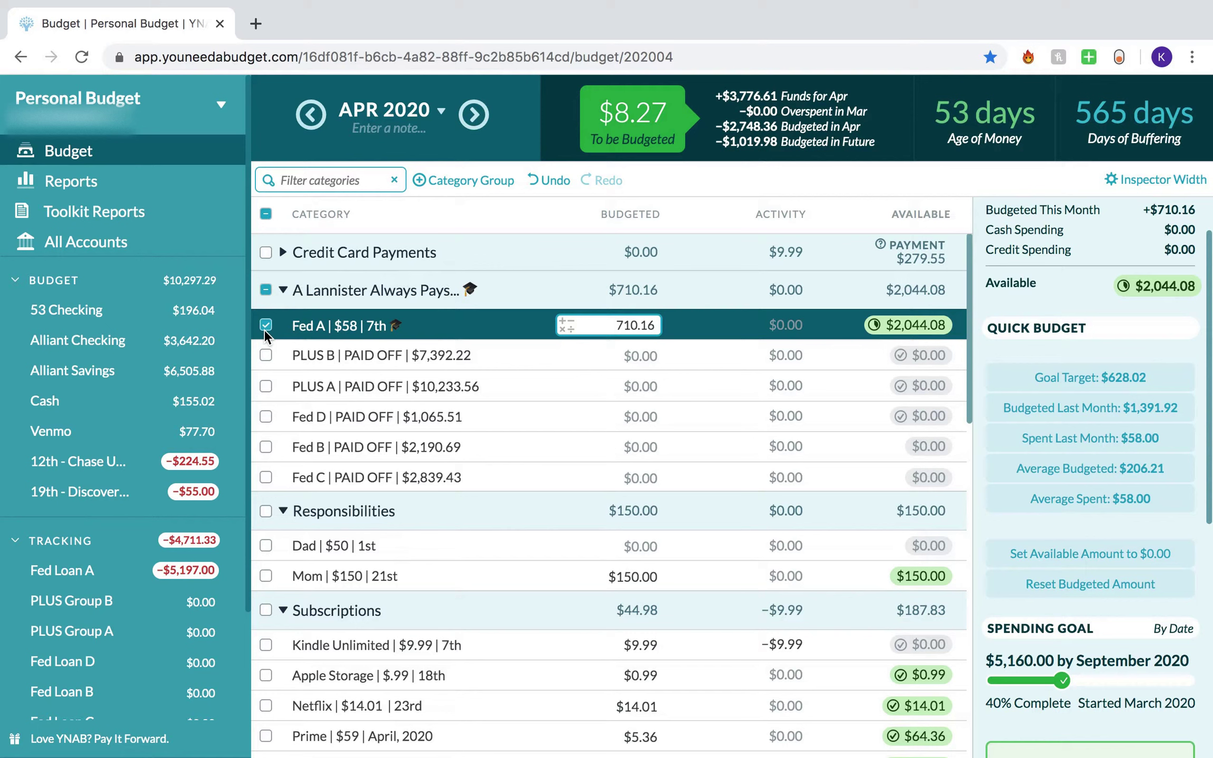
{"action": "left_click", "coordinate": [198, 574]}
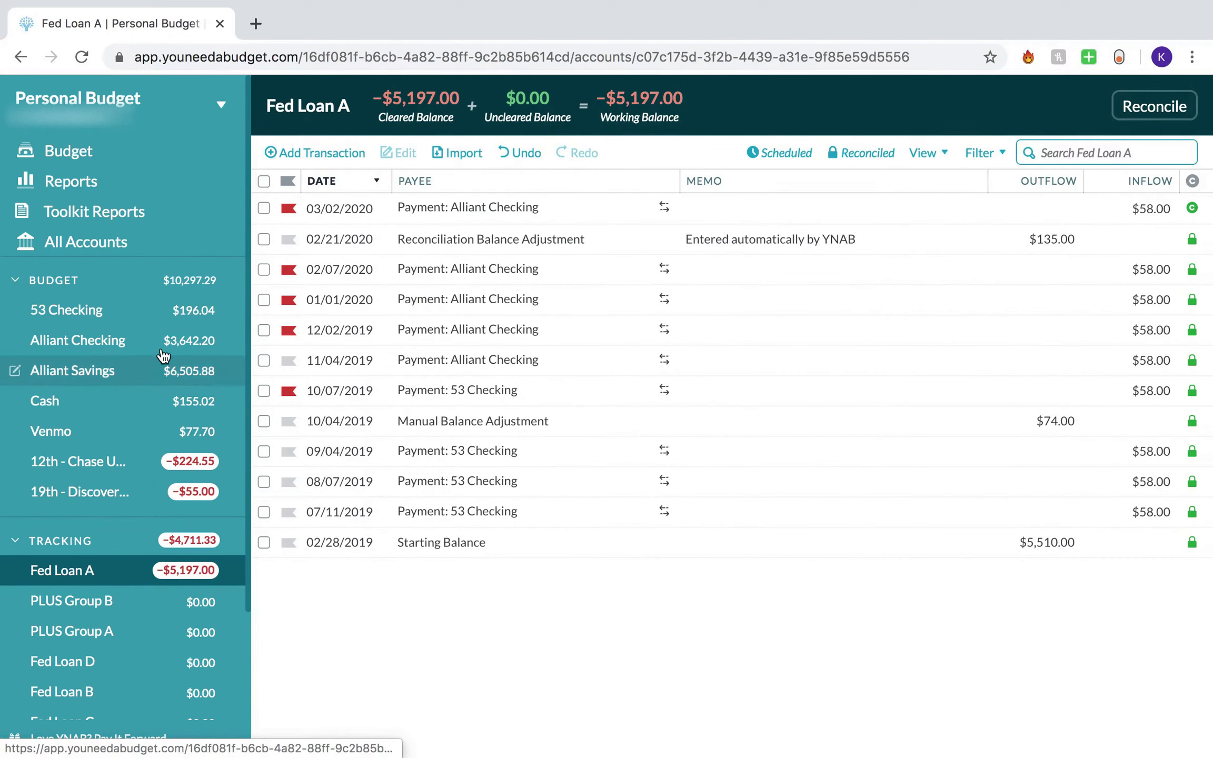
{"action": "left_click", "coordinate": [141, 151]}
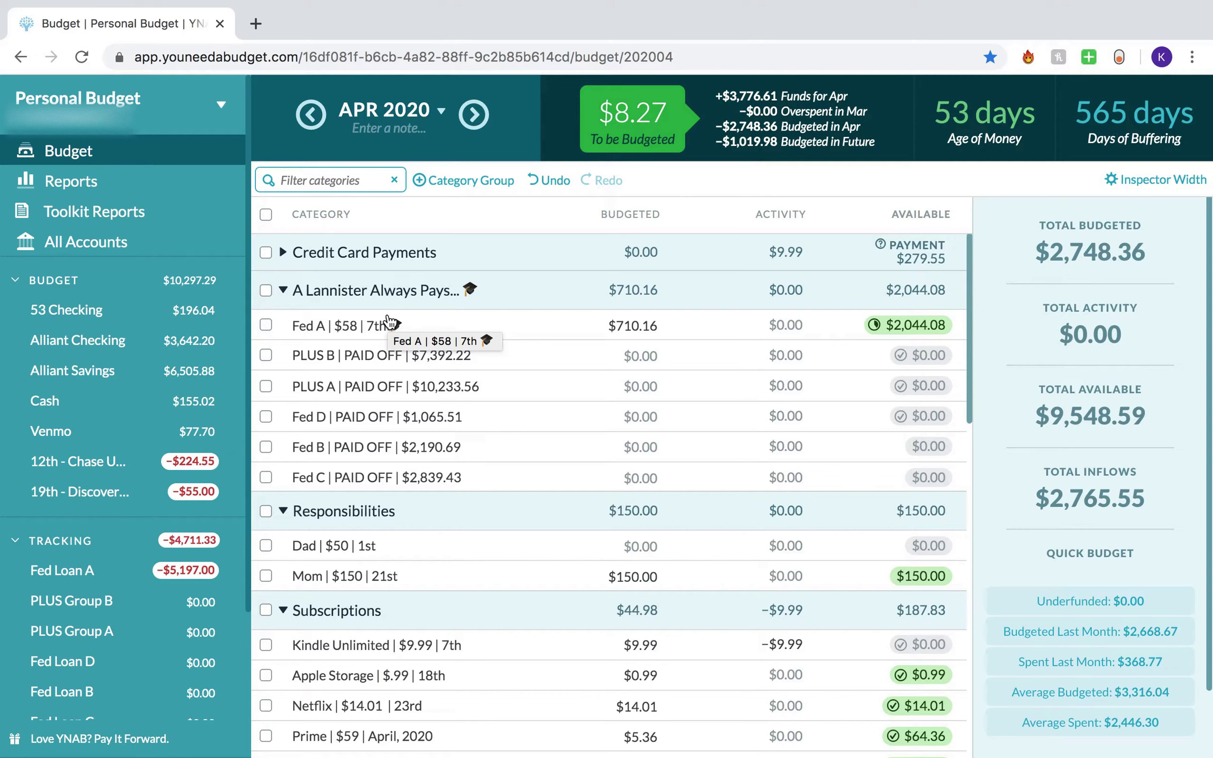
Collapse the Fed and PLUS loan category group and scroll down toward Savings/Holdings.
{"action": "left_click", "coordinate": [284, 290]}
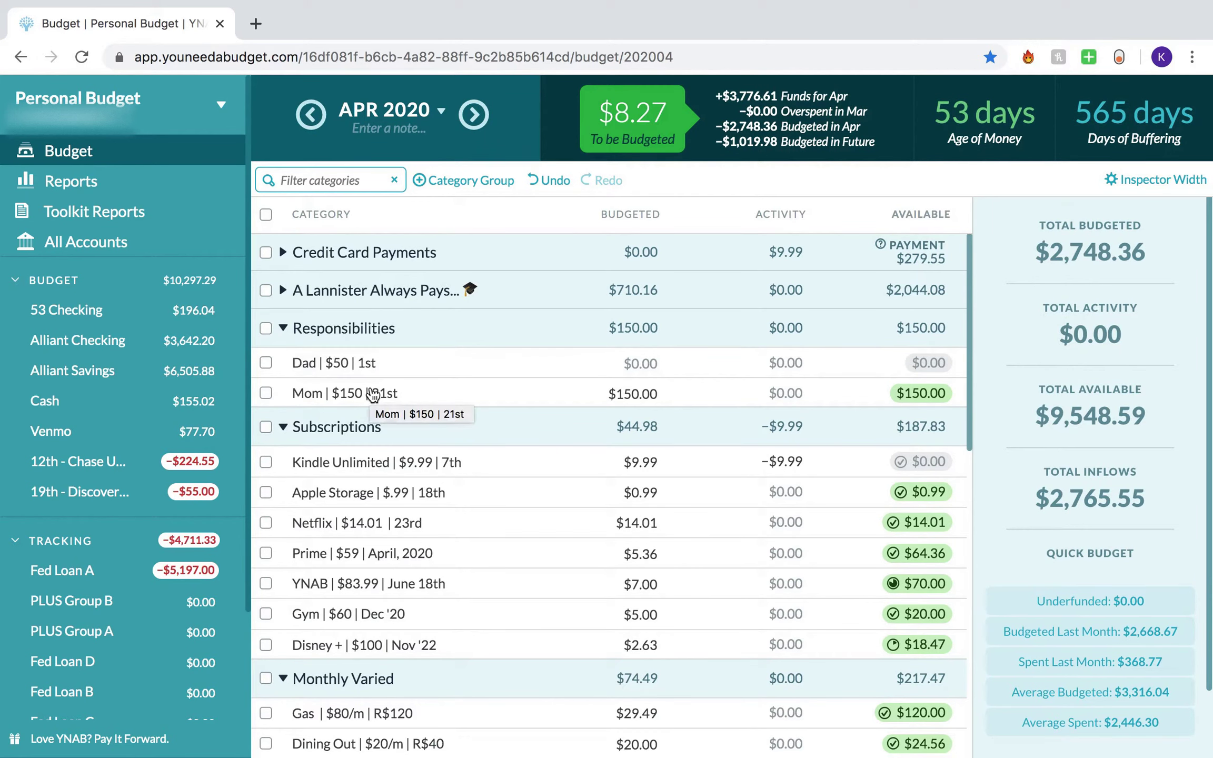
{"action": "scroll", "coordinate": [400, 366], "scroll_direction": "down", "scroll_amount": 1}
{"action": "scroll", "coordinate": [400, 366], "scroll_direction": "down", "scroll_amount": 10}
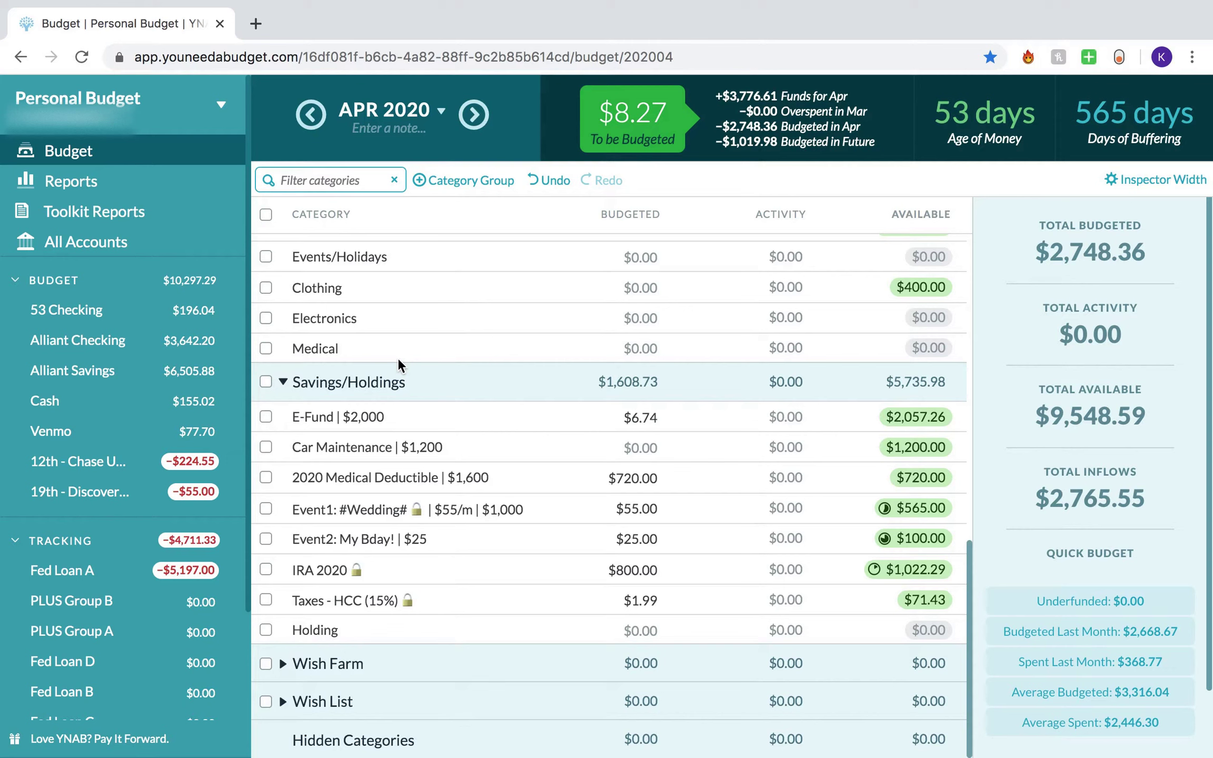
{"action": "mouse_move", "coordinate": [442, 425]}
Budget the leftover $8.27 to New Phone under Wish Farm, leaving $0.00 To be Budgeted.
{"action": "left_click", "coordinate": [284, 665]}
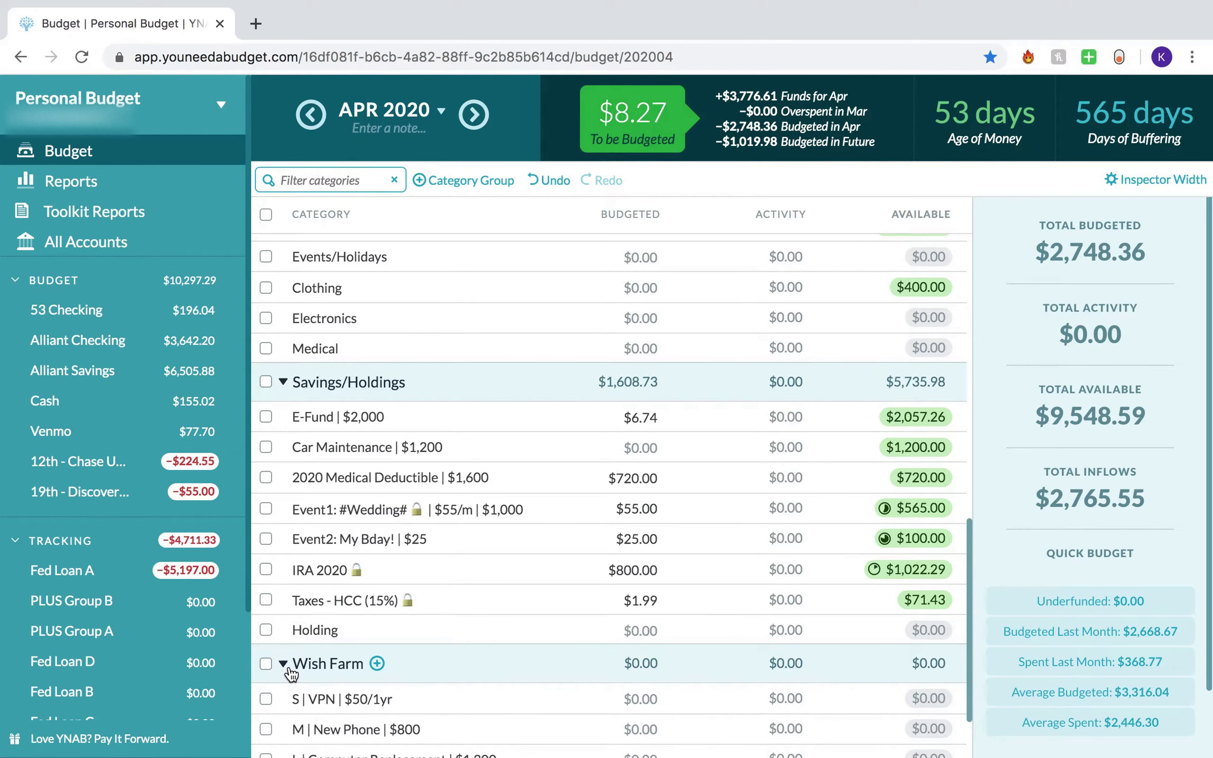
{"action": "scroll", "coordinate": [291, 674], "scroll_direction": "down", "scroll_amount": 2}
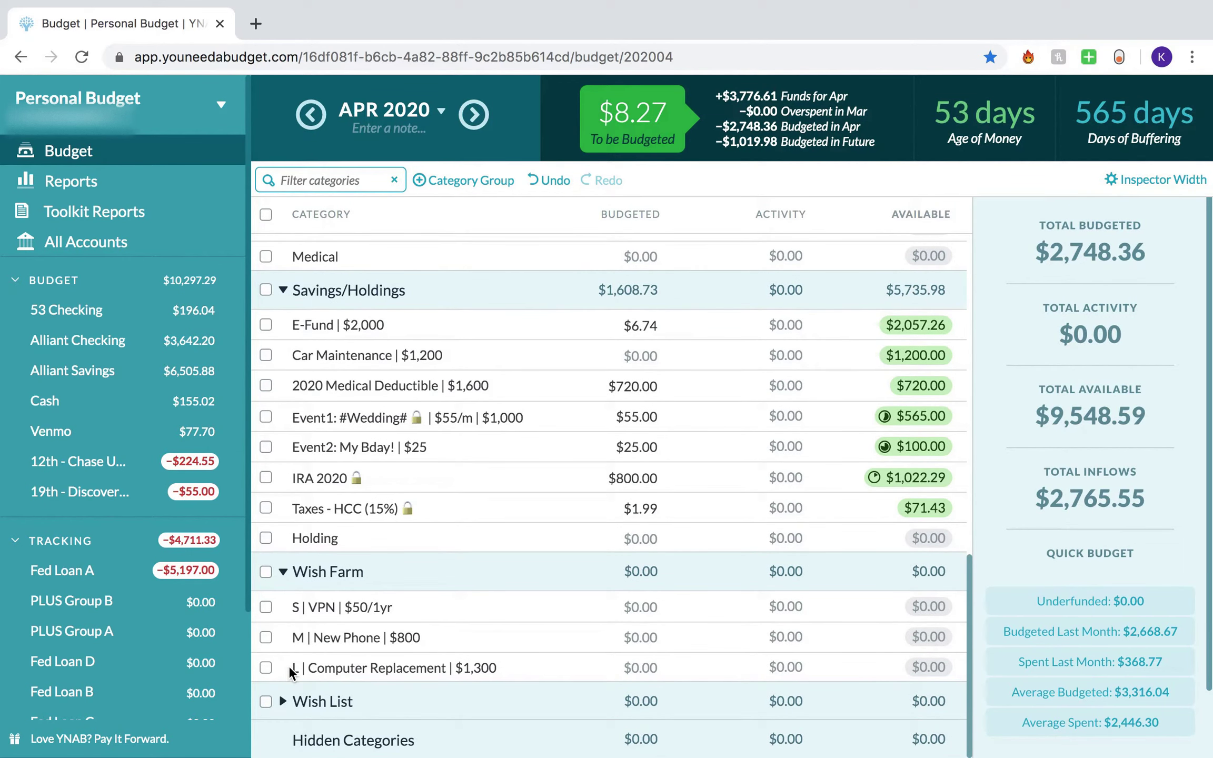
{"action": "left_click", "coordinate": [632, 640]}
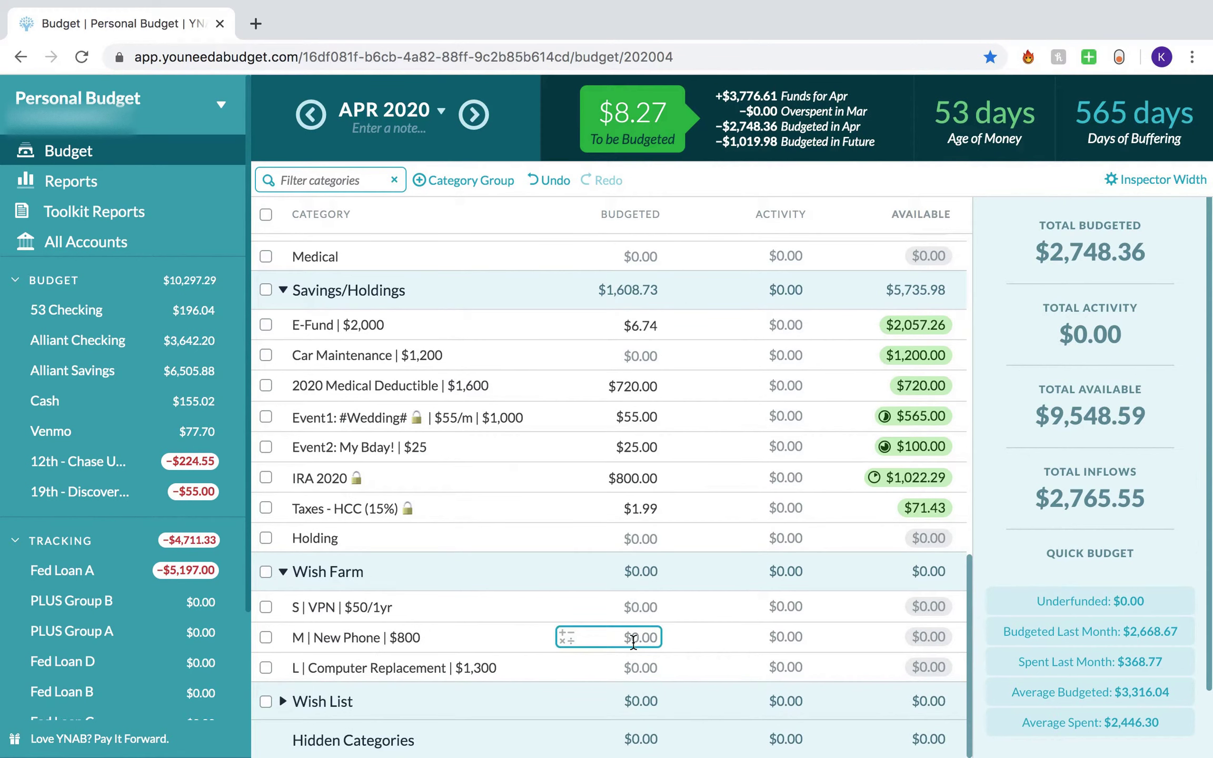
{"action": "key", "text": "BackSpace"}
{"action": "type", "text": "8"}
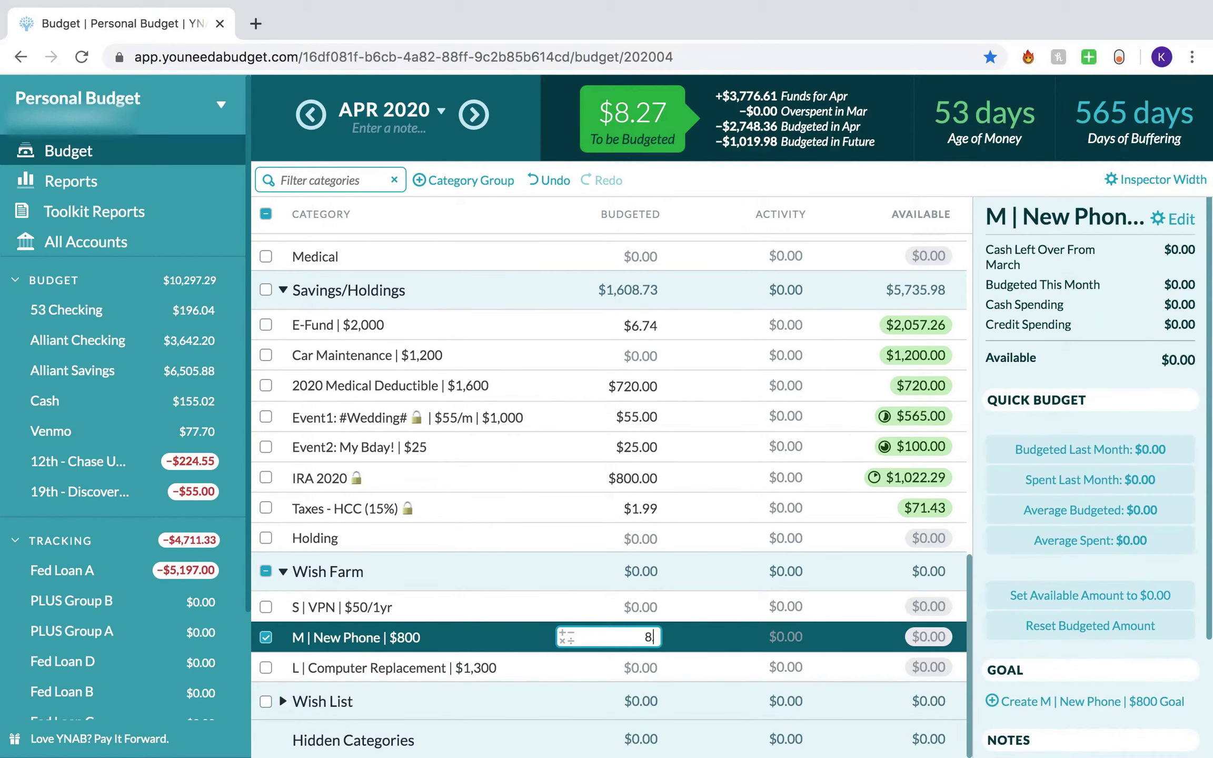
{"action": "type", "text": ".27"}
{"action": "key", "text": "Return"}
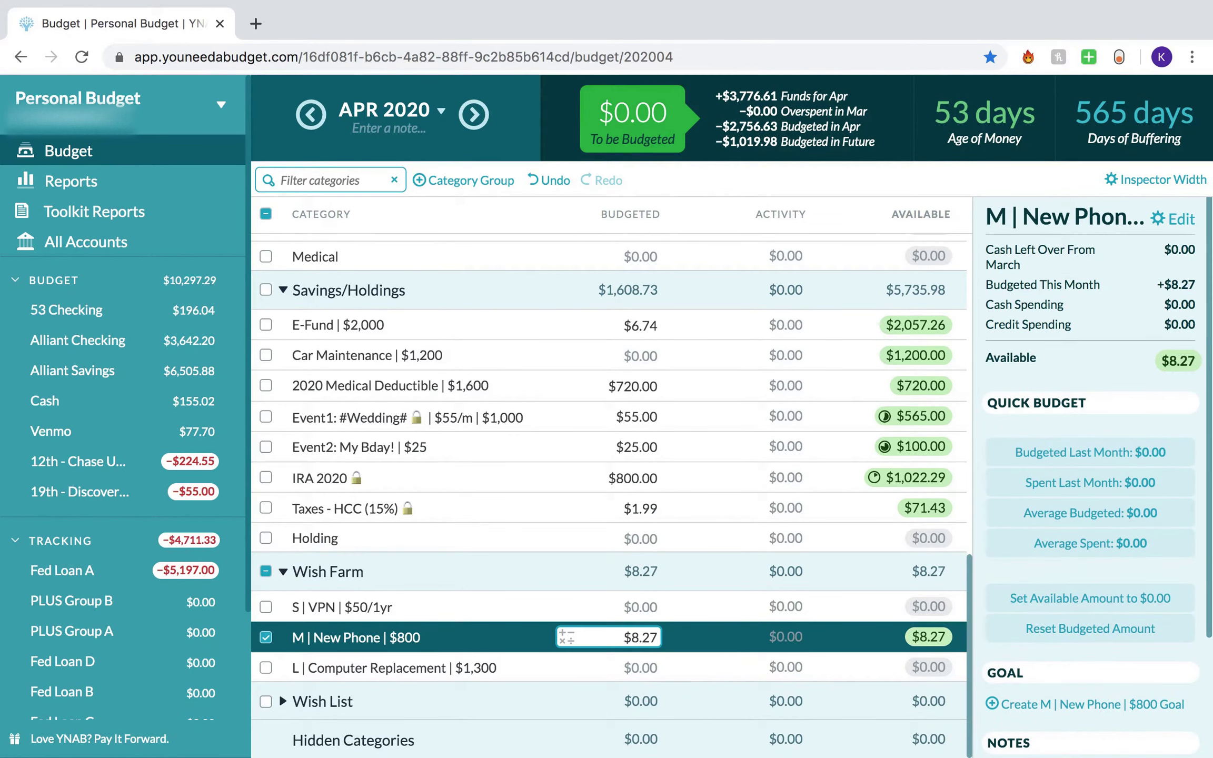
{"action": "left_click", "coordinate": [264, 639]}
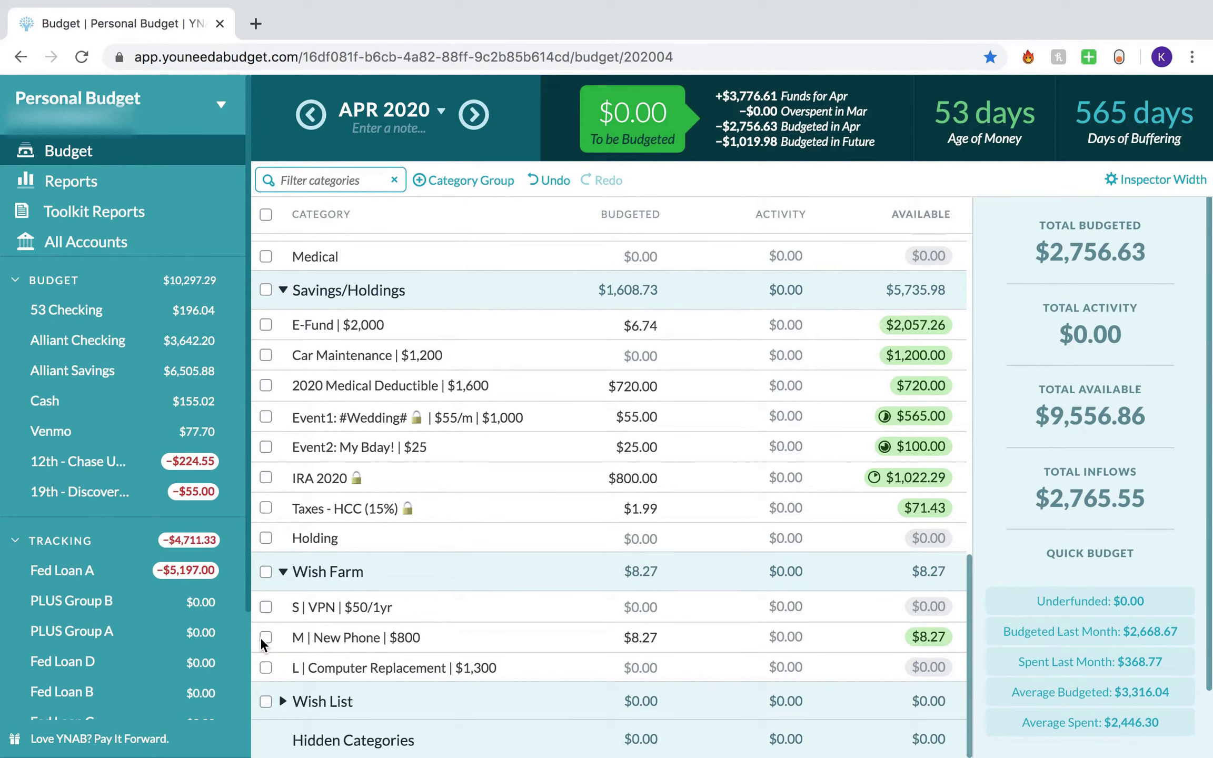
{"action": "left_click", "coordinate": [281, 701]}
Collapse the Wish List and Wish Farm groups, Wish Farm totaling $8.27, and return to the top.
{"action": "scroll", "coordinate": [281, 699], "scroll_direction": "down", "scroll_amount": 2}
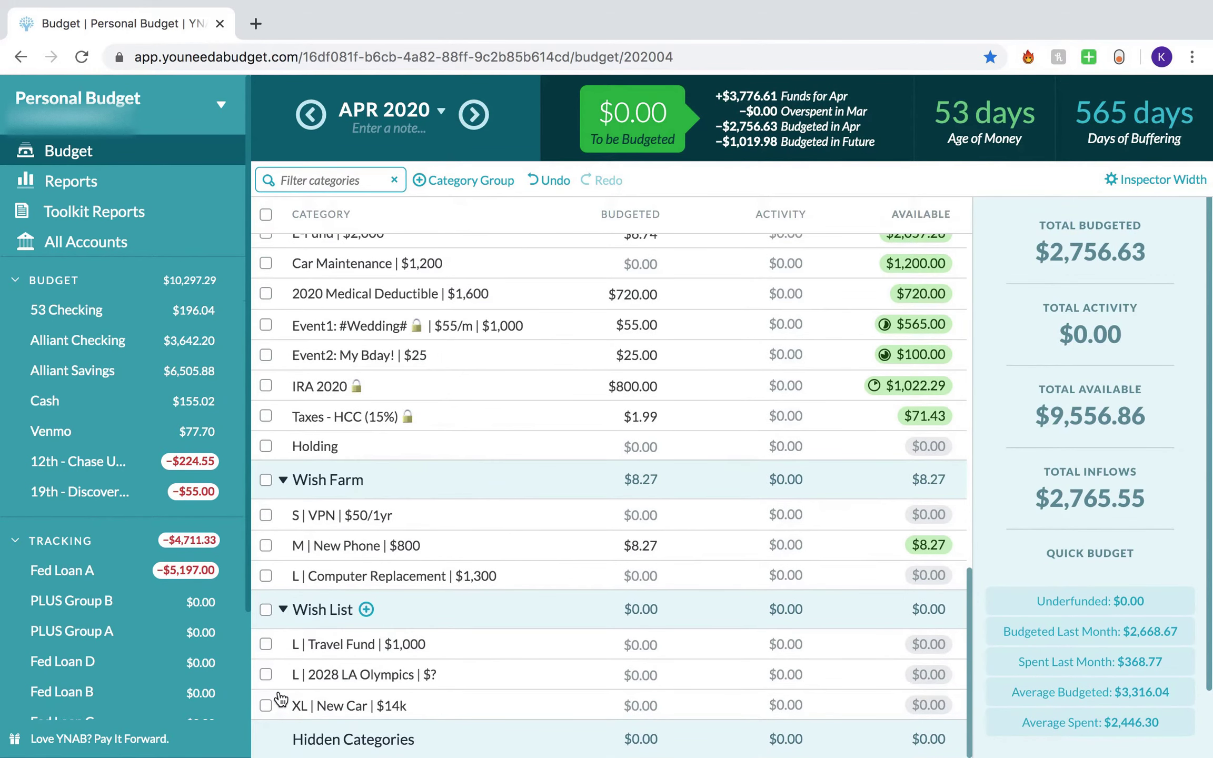
{"action": "left_click", "coordinate": [283, 610]}
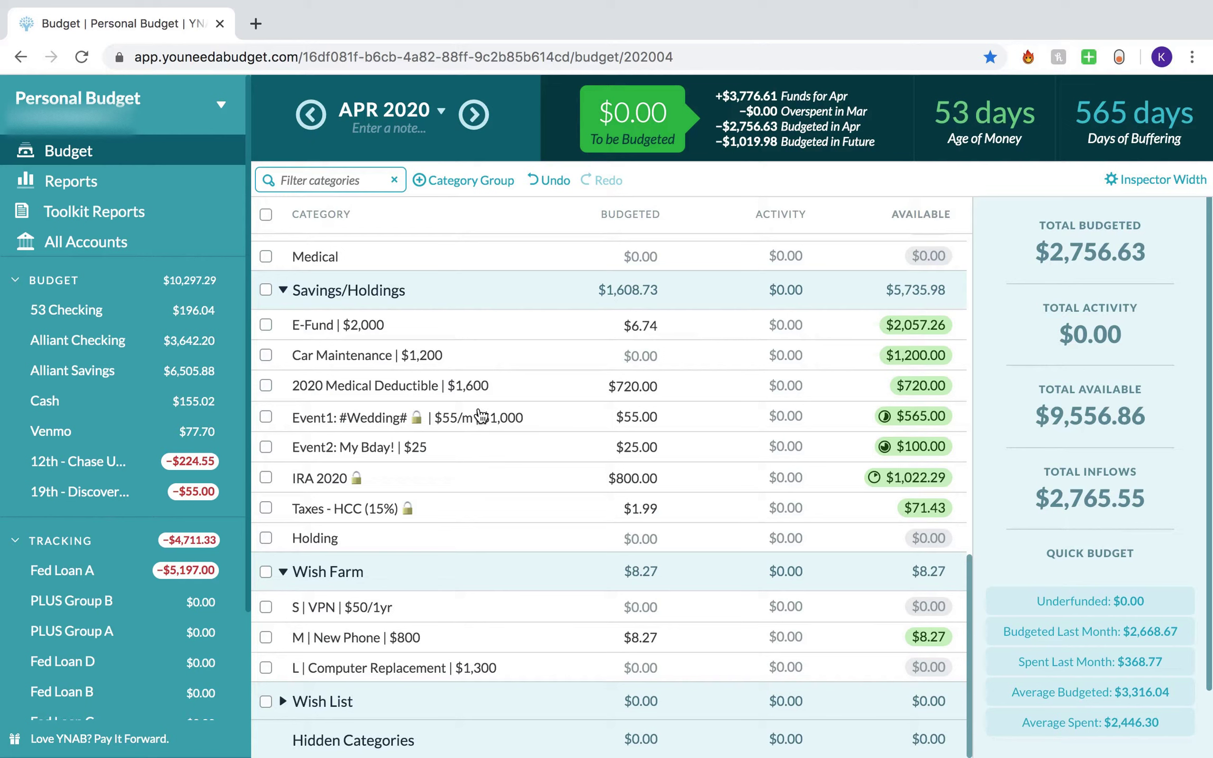
{"action": "mouse_move", "coordinate": [480, 416]}
{"action": "left_click", "coordinate": [283, 572]}
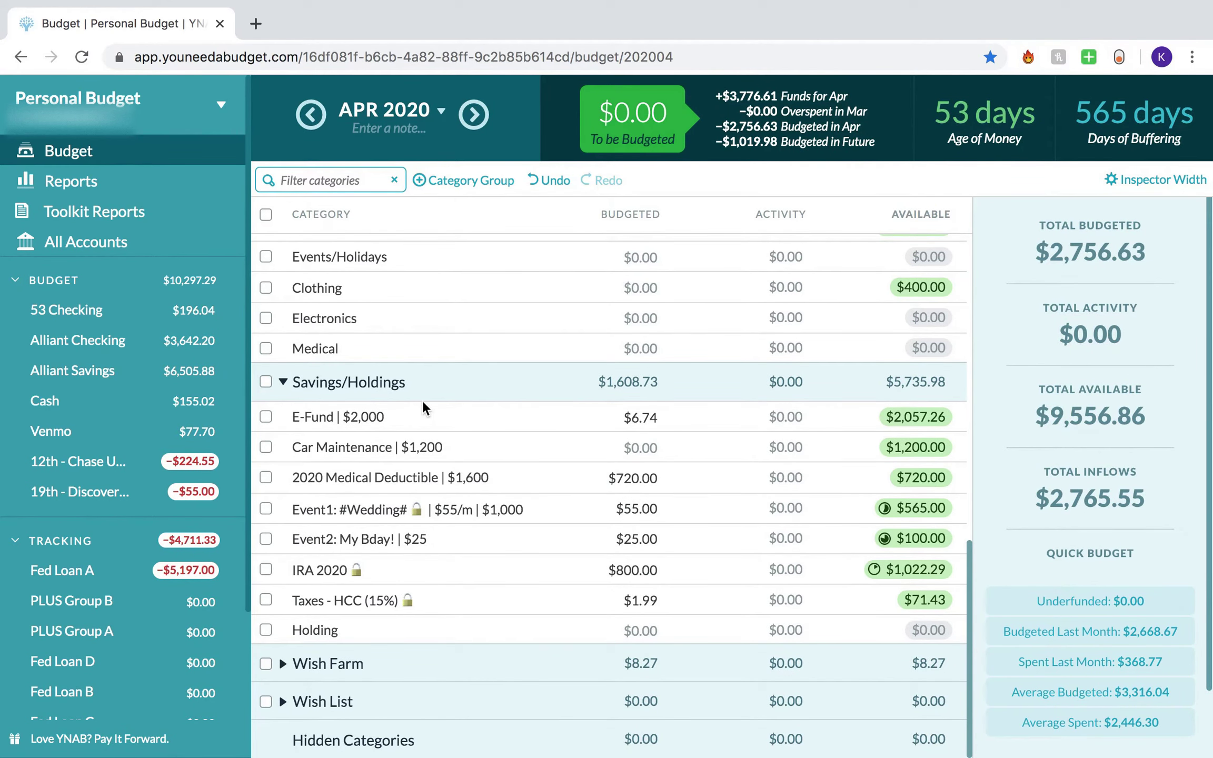
{"action": "scroll", "coordinate": [511, 376], "scroll_direction": "up", "scroll_amount": 10}
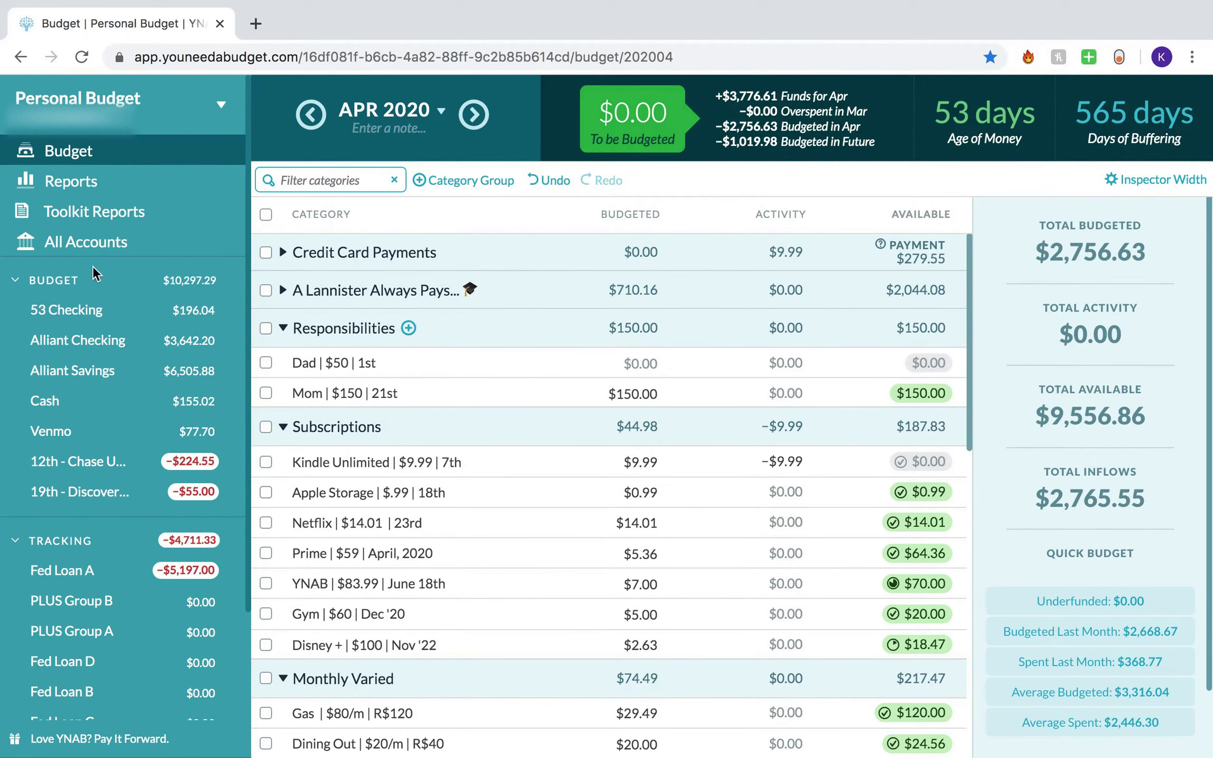
Review the Jan–Apr 2020 Income v Expense report and the $51.99 April Employer - HCC transaction.
{"action": "left_click", "coordinate": [122, 187]}
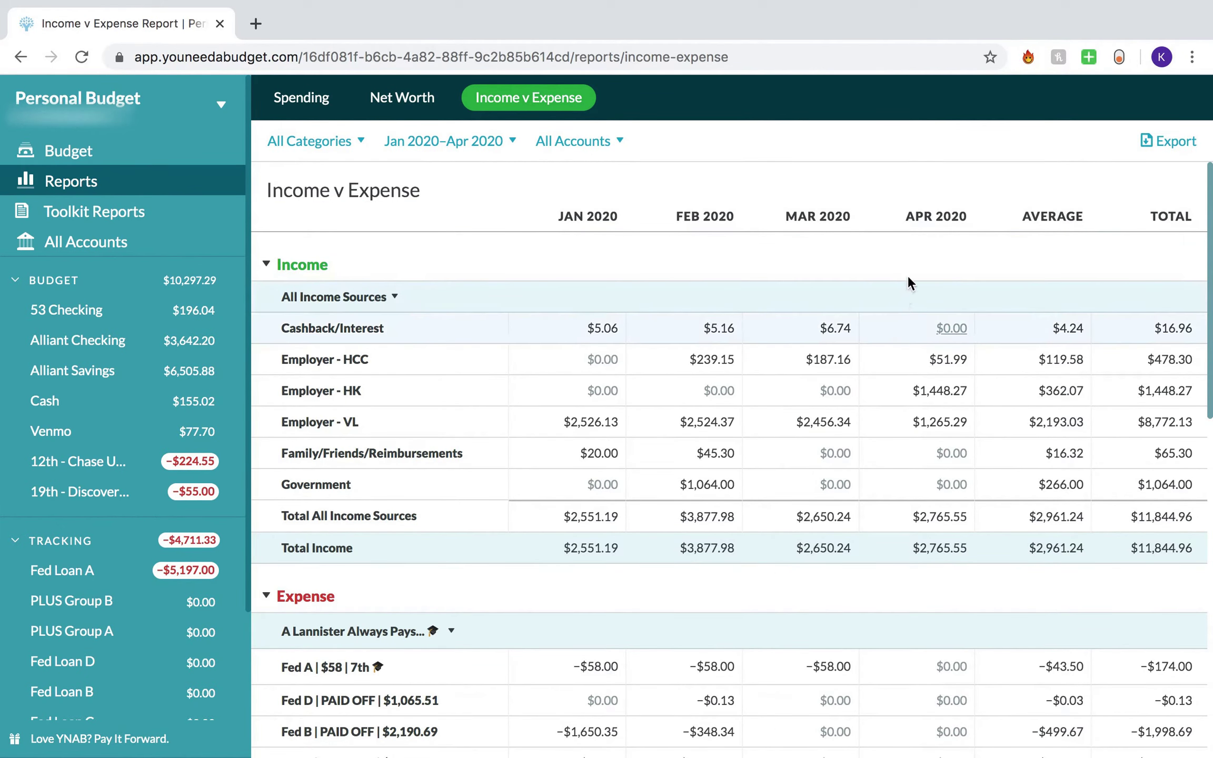
{"action": "scroll", "coordinate": [921, 286], "scroll_direction": "down", "scroll_amount": 1}
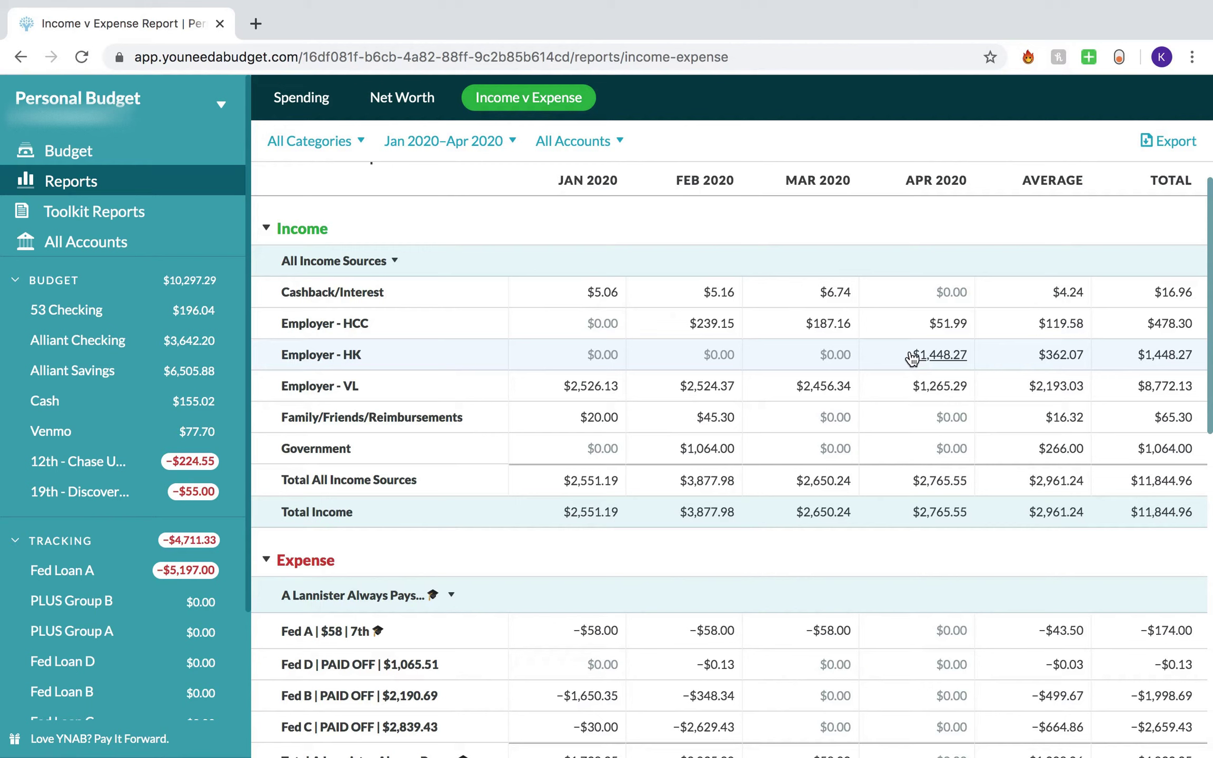
{"action": "left_click", "coordinate": [954, 322]}
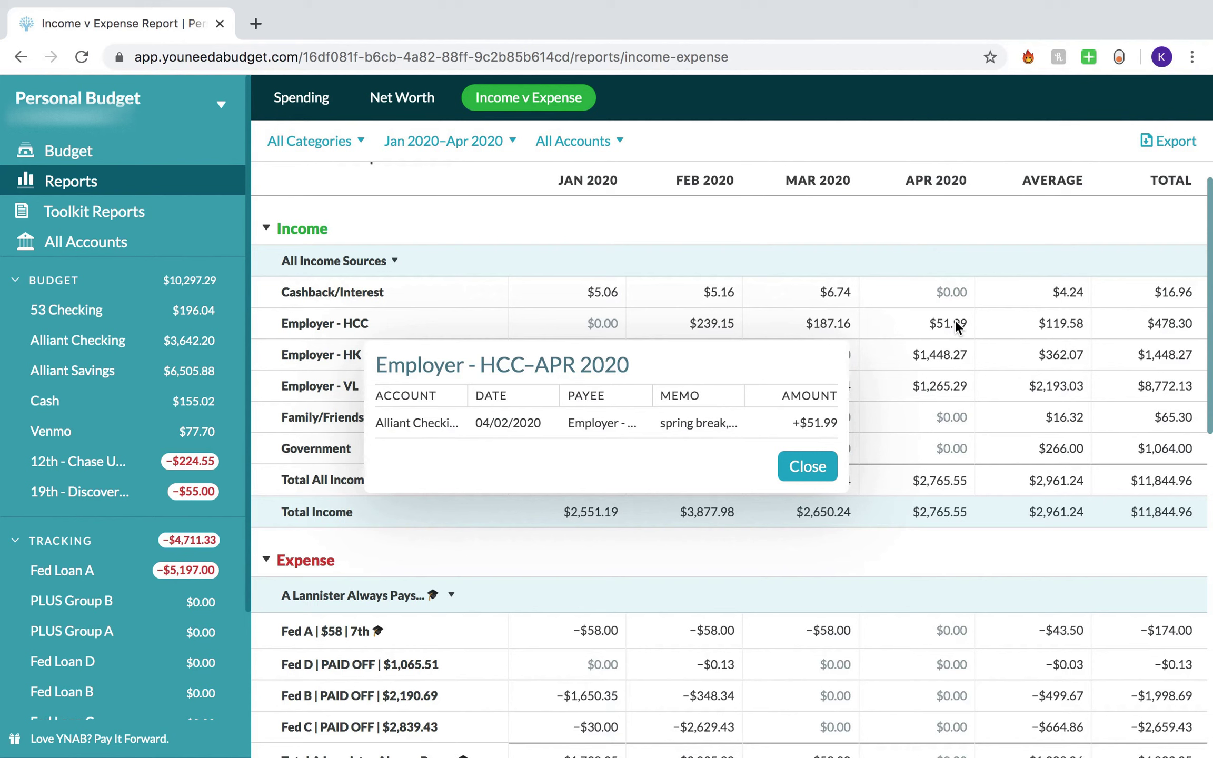
{"action": "left_click", "coordinate": [813, 473]}
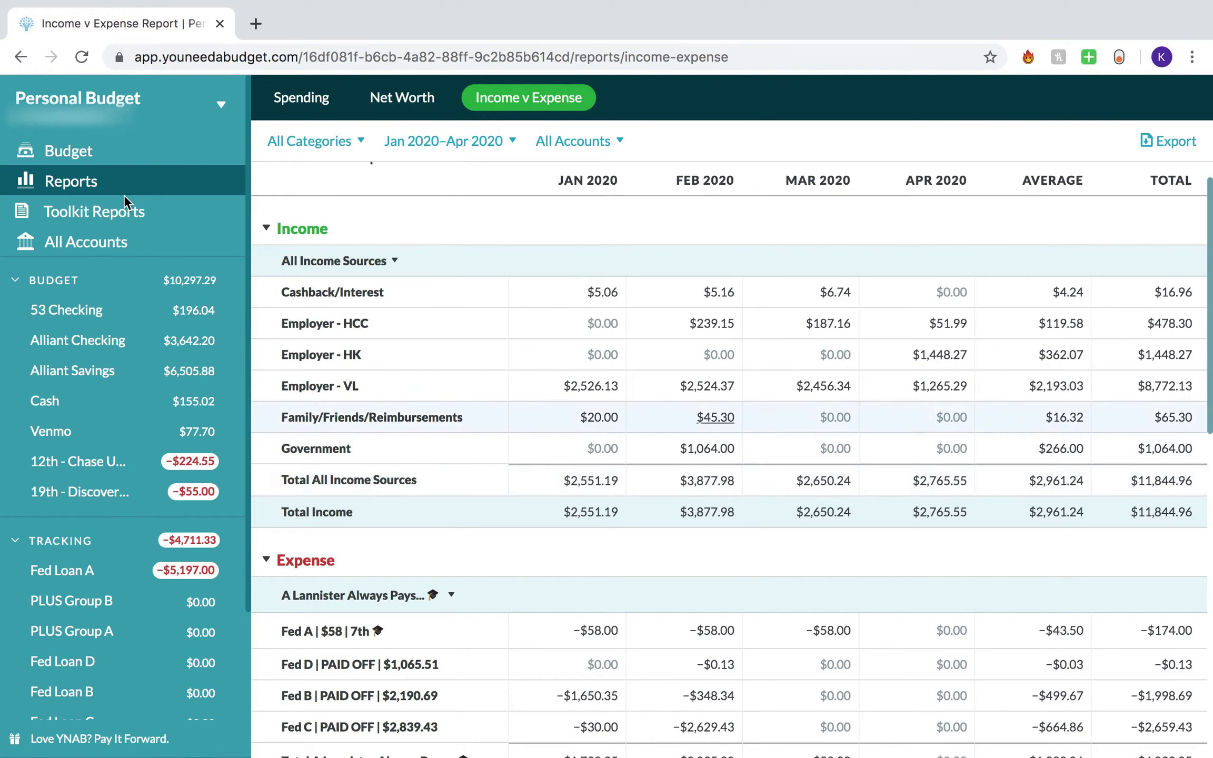
Recheck the April 2020 budget: $2,756.63 budgeted, $9,556.86 available, $0.00 To be Budgeted.
{"action": "left_click", "coordinate": [110, 161]}
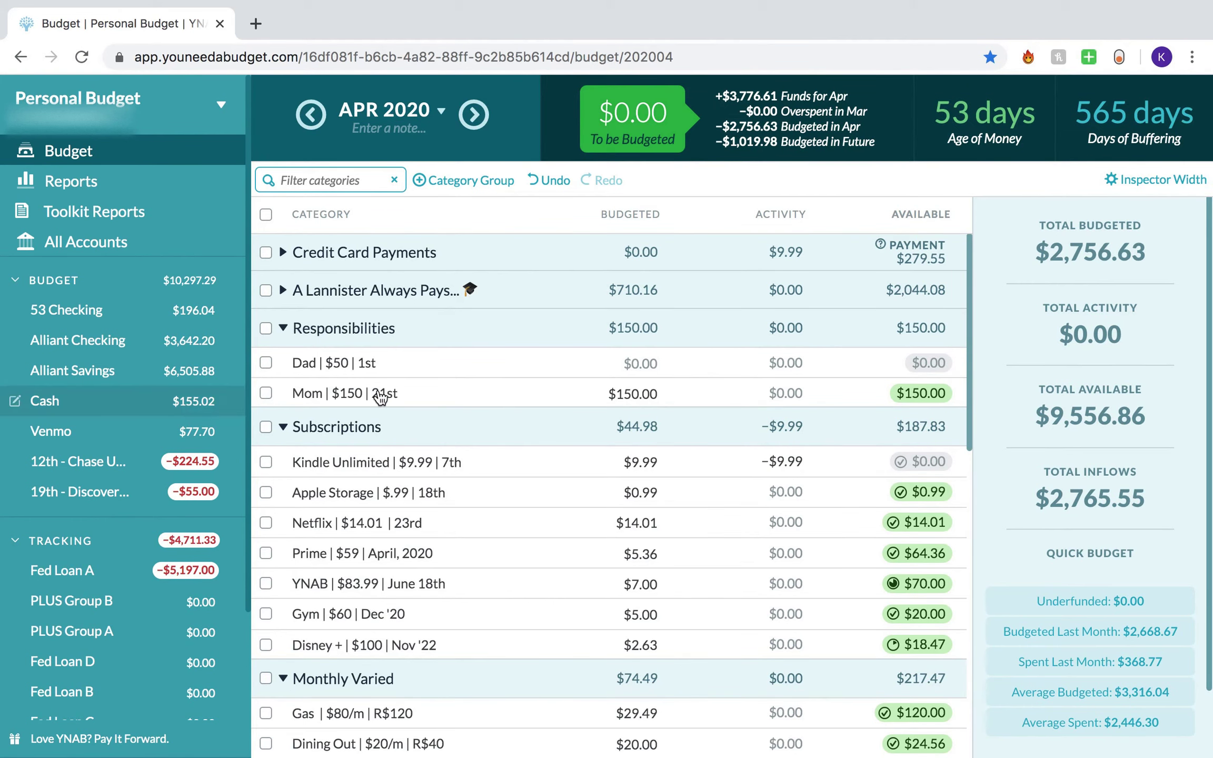
{"action": "scroll", "coordinate": [408, 447], "scroll_direction": "down", "scroll_amount": 3}
{"action": "scroll", "coordinate": [408, 447], "scroll_direction": "down", "scroll_amount": 10}
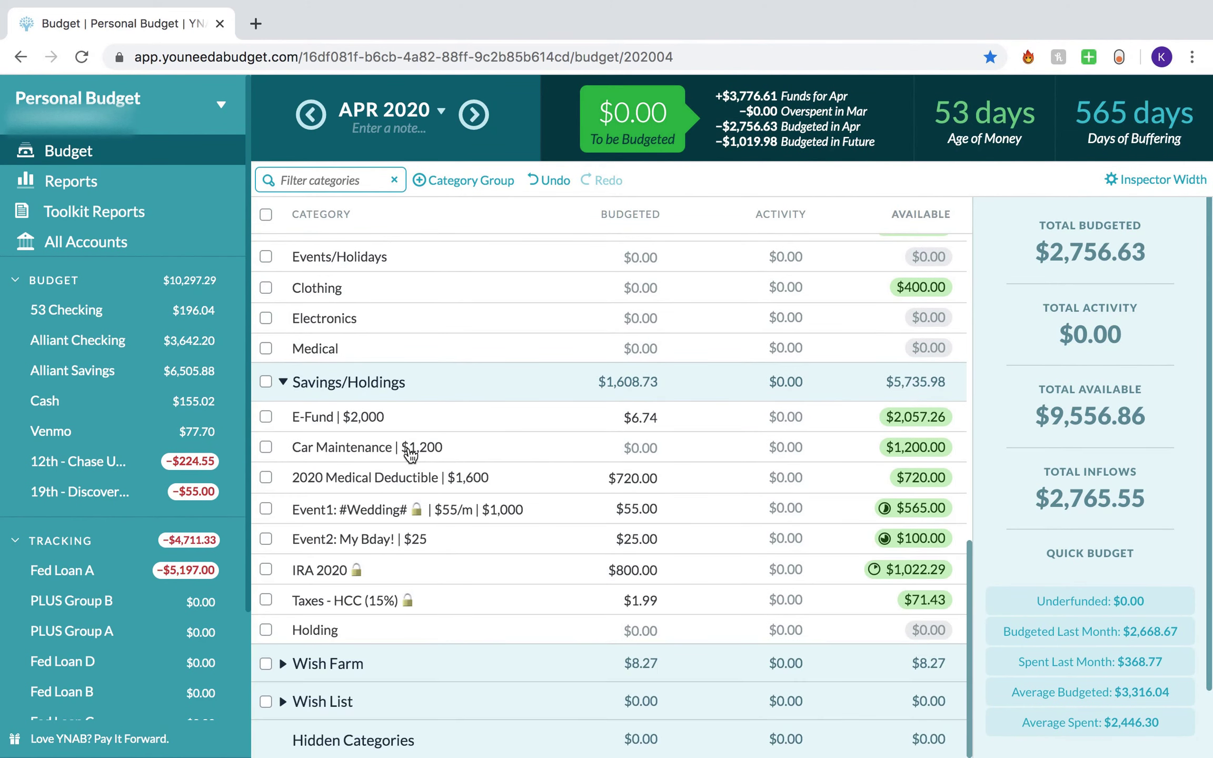
{"action": "left_click", "coordinate": [87, 193]}
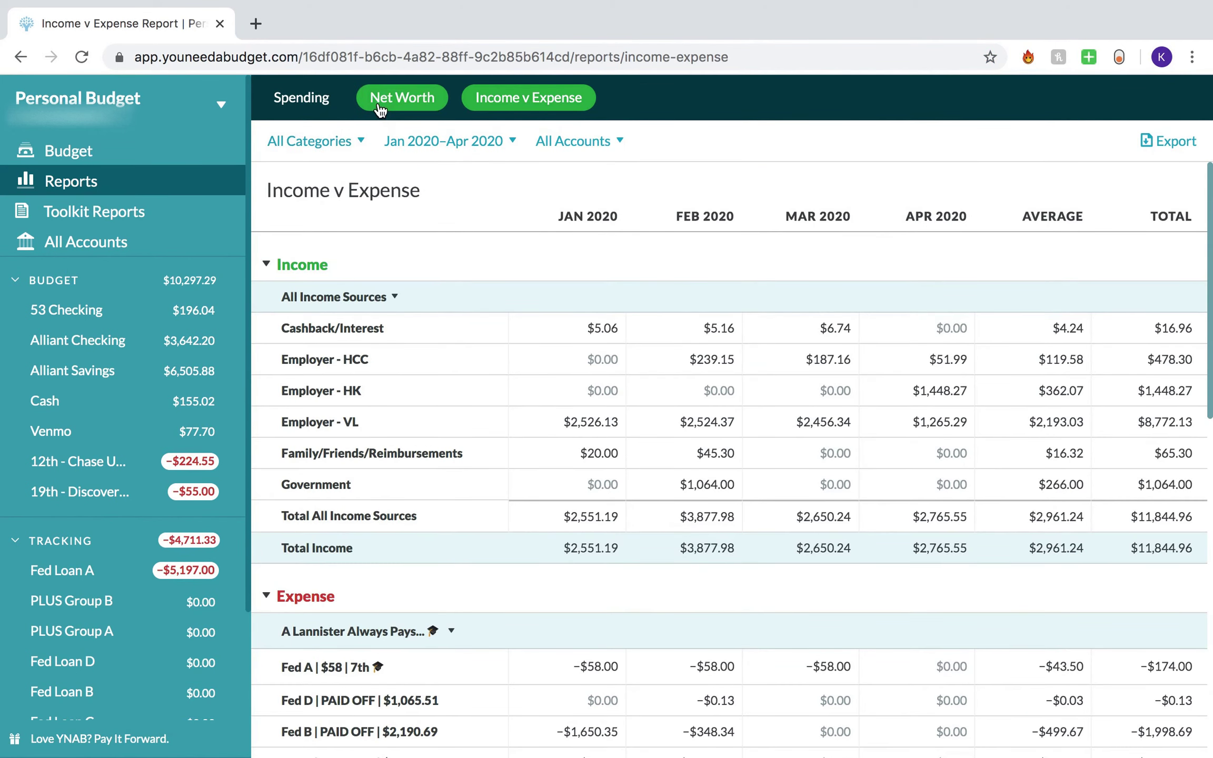
View the Jan–Apr 2020 Net Worth report showing net worth up $8,708.68.
{"action": "left_click", "coordinate": [421, 100]}
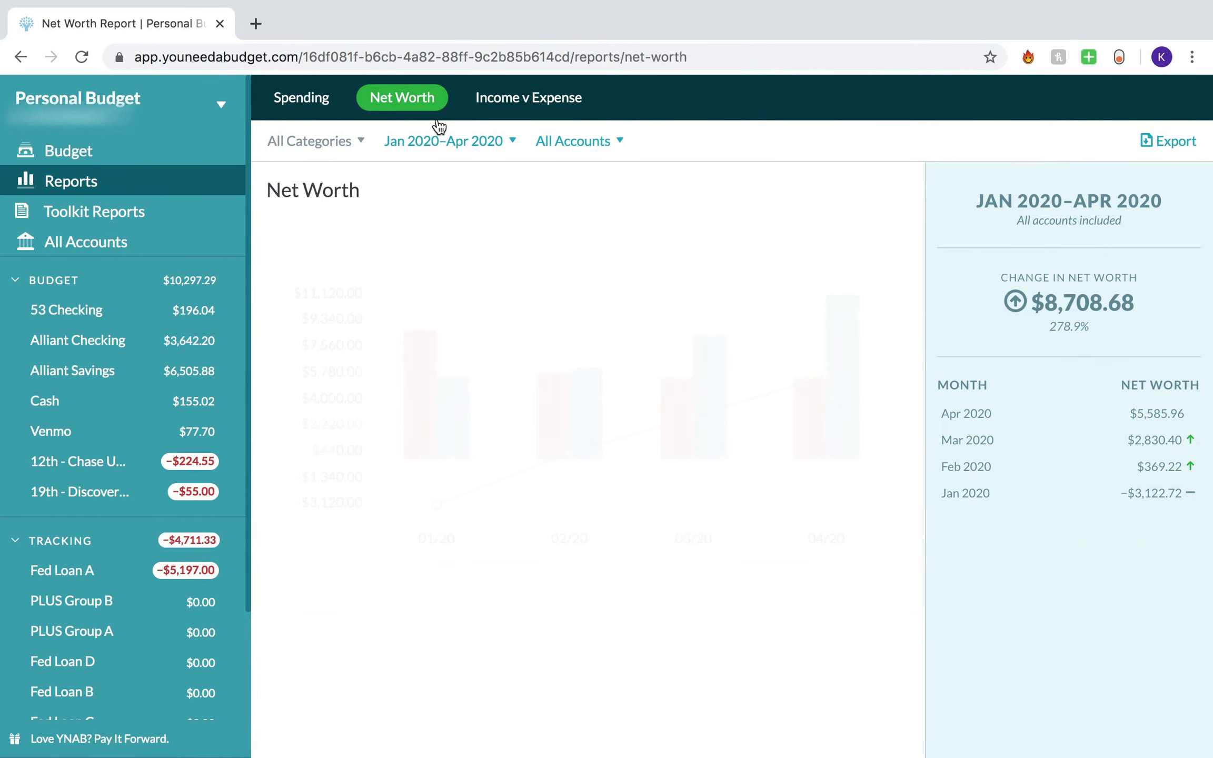
{"action": "mouse_move", "coordinate": [828, 378]}
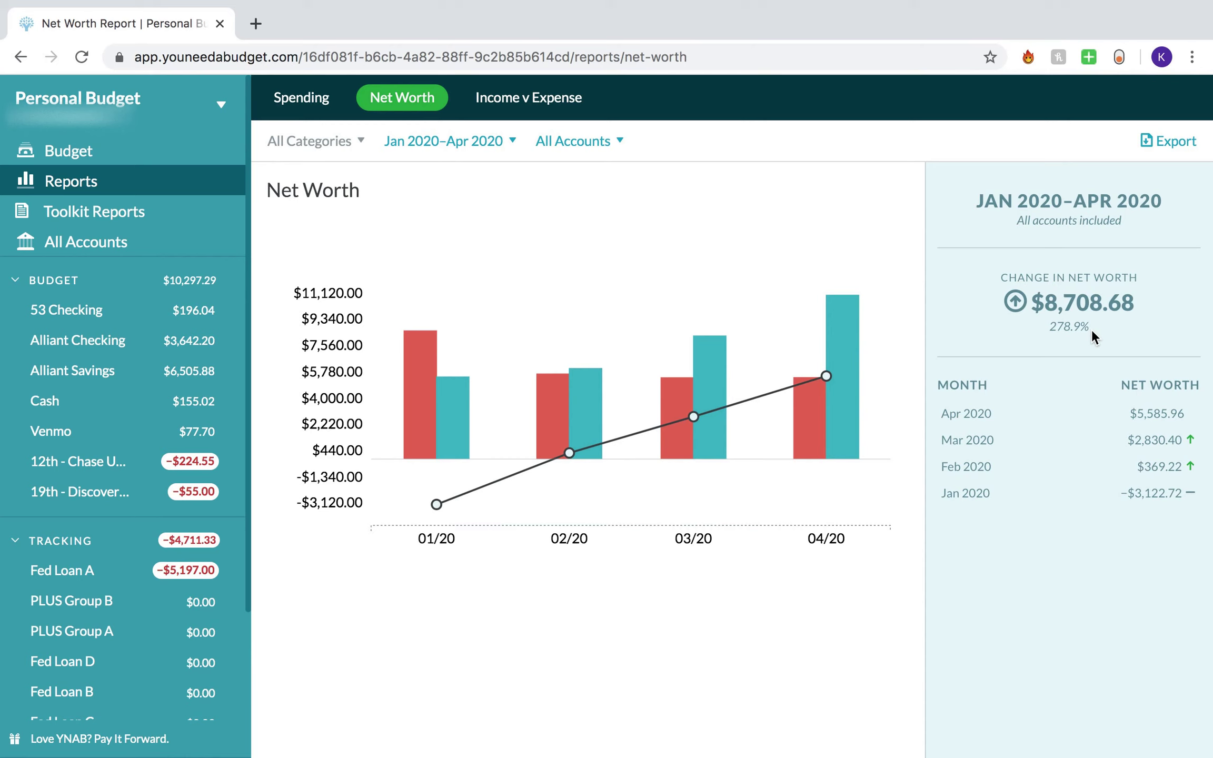
{"action": "left_click", "coordinate": [201, 209]}
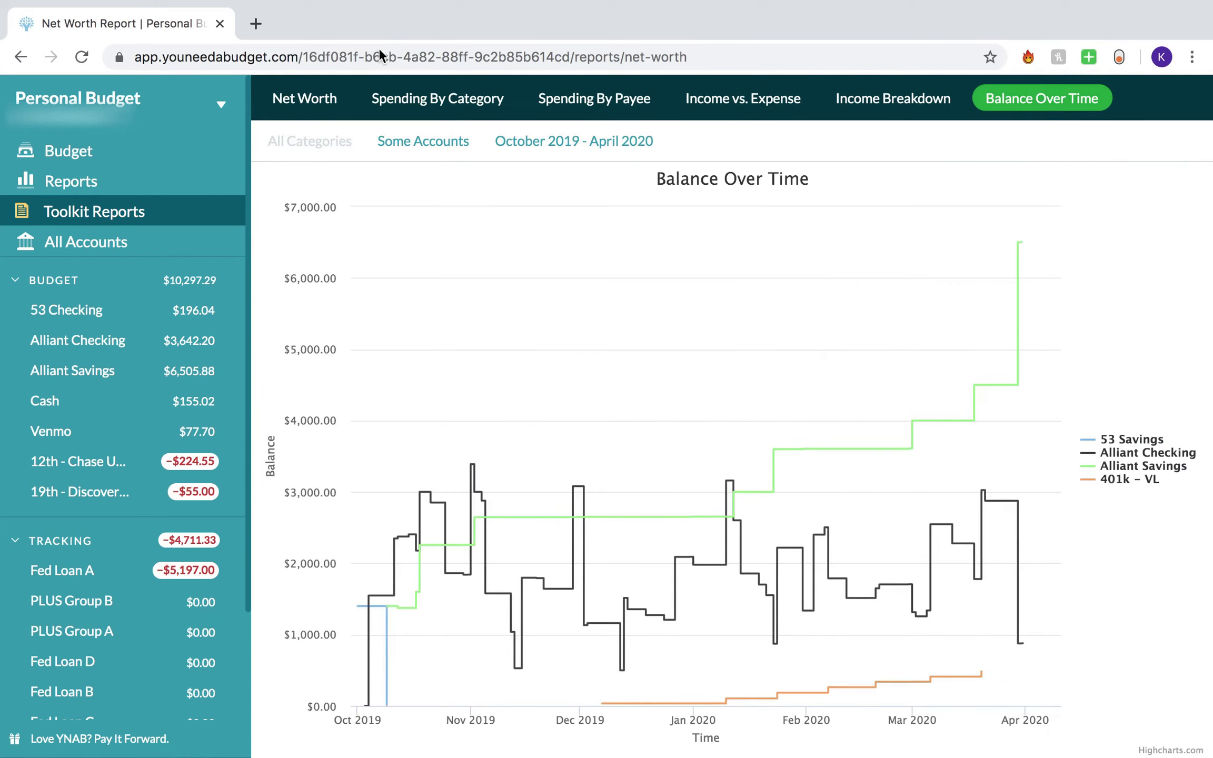
View the Toolkit Net Worth report for February 2019–April 2020, then return to the April budget.
{"action": "left_click", "coordinate": [329, 99]}
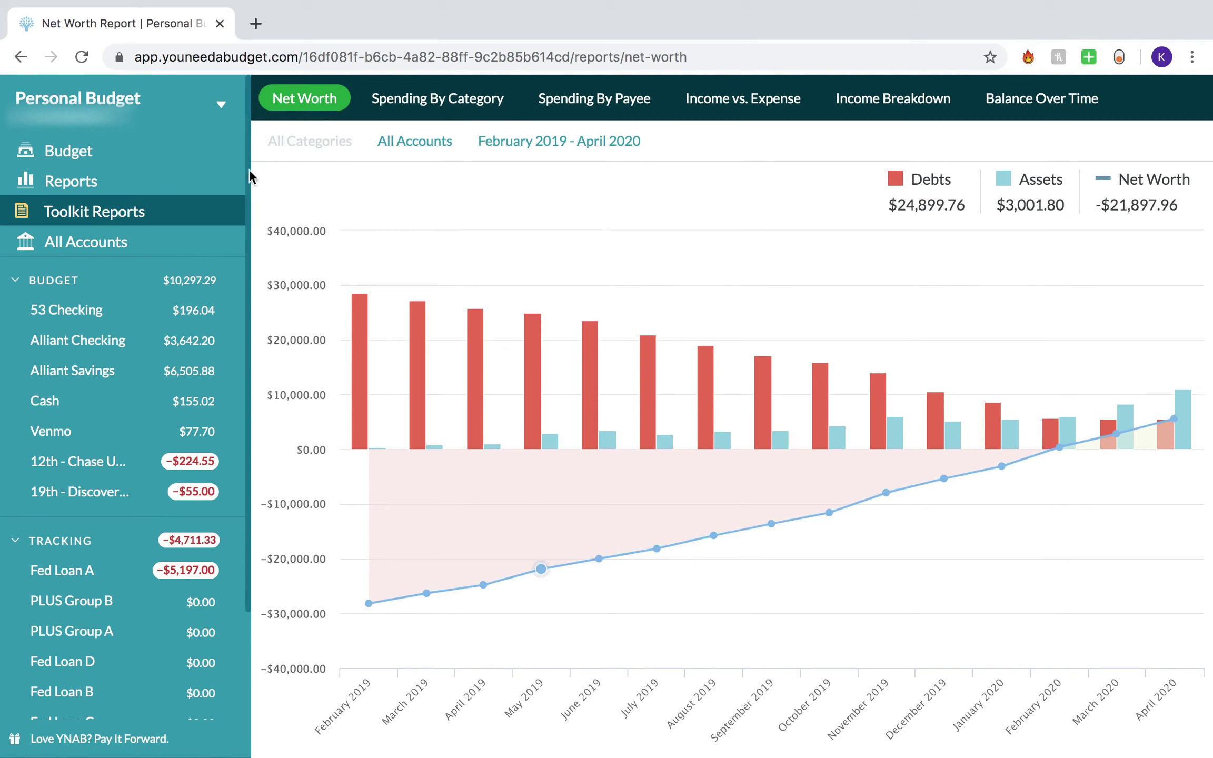
{"action": "left_click", "coordinate": [220, 155]}
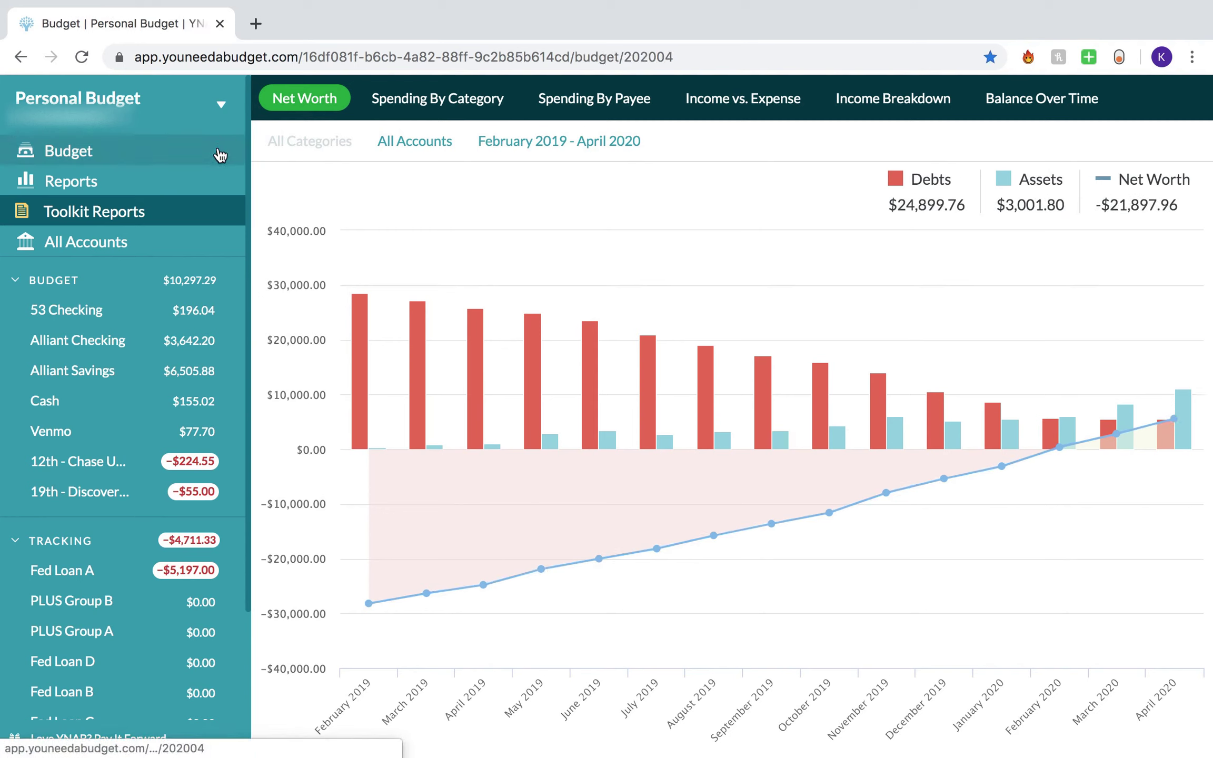